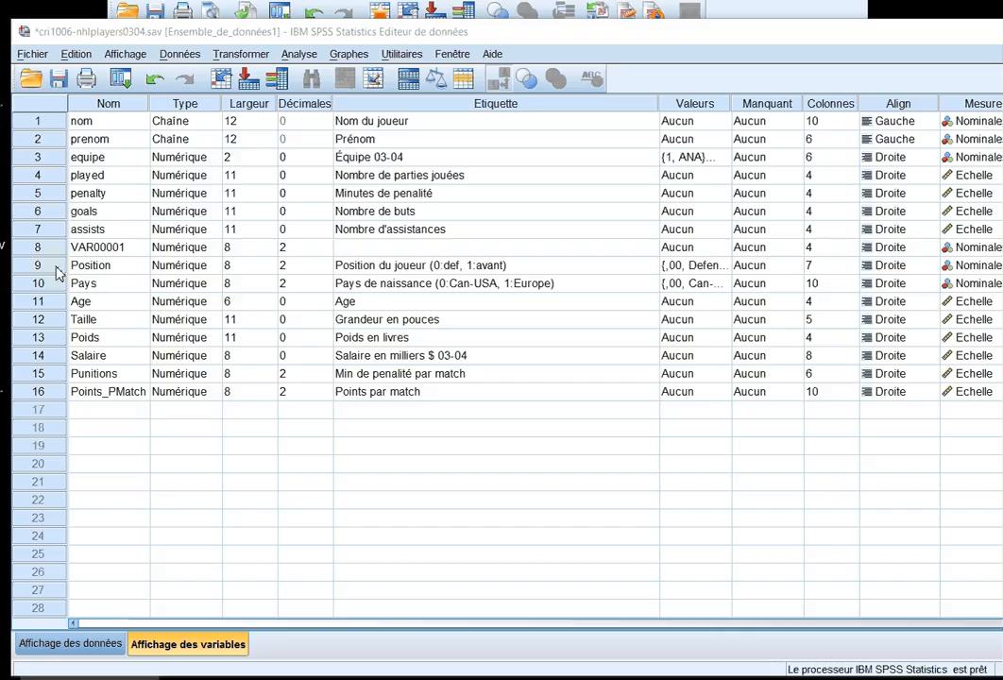
Review the variable definitions, including the value labels of Position and the label of Points_PMatch
left_click(718, 266)
left_click(597, 441)
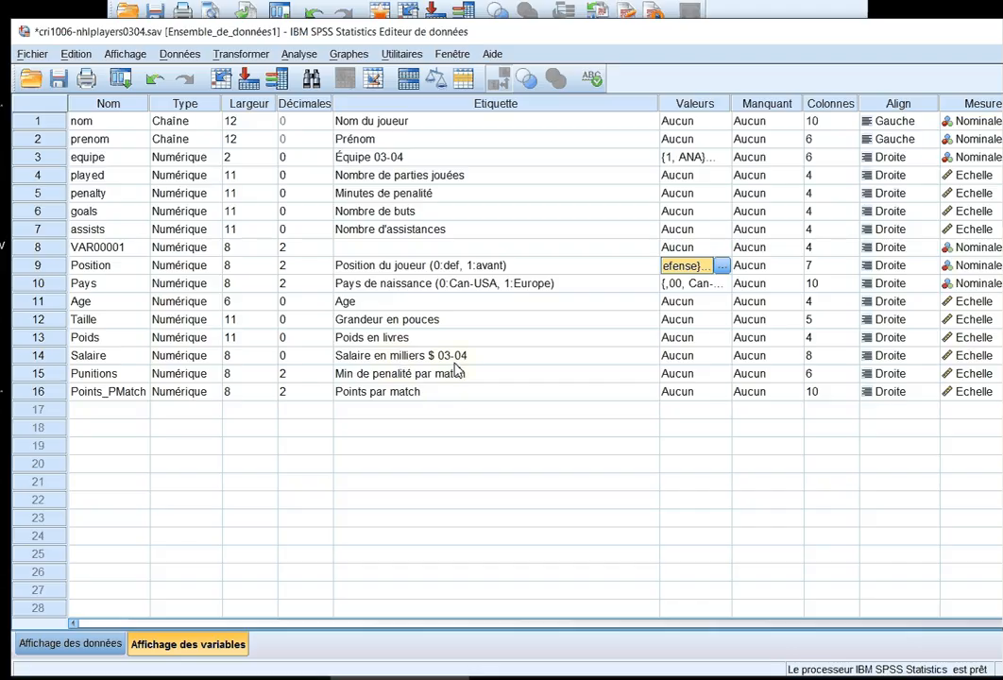
left_click(407, 394)
left_click(396, 416)
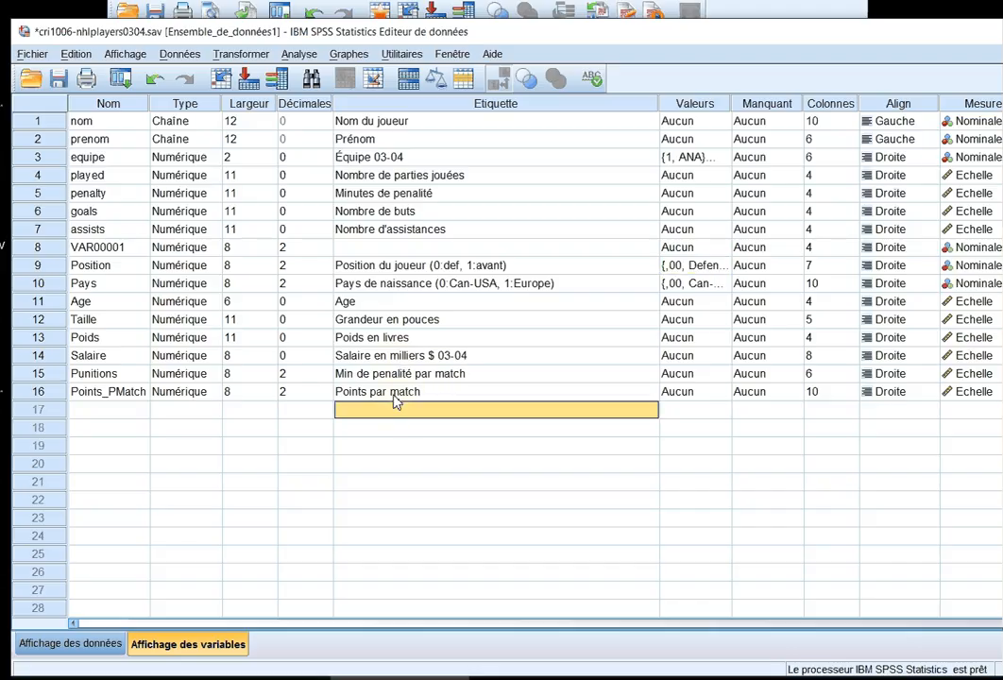
left_click(398, 400)
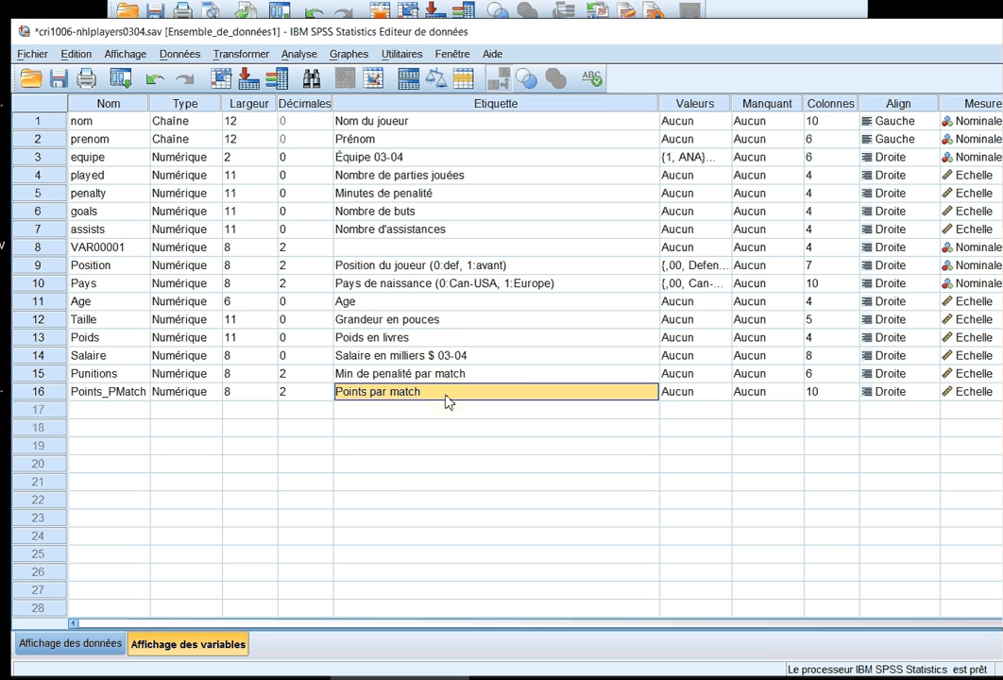
Sort the player data by Salaire in descending order and return to the variable definitions
left_click(90, 645)
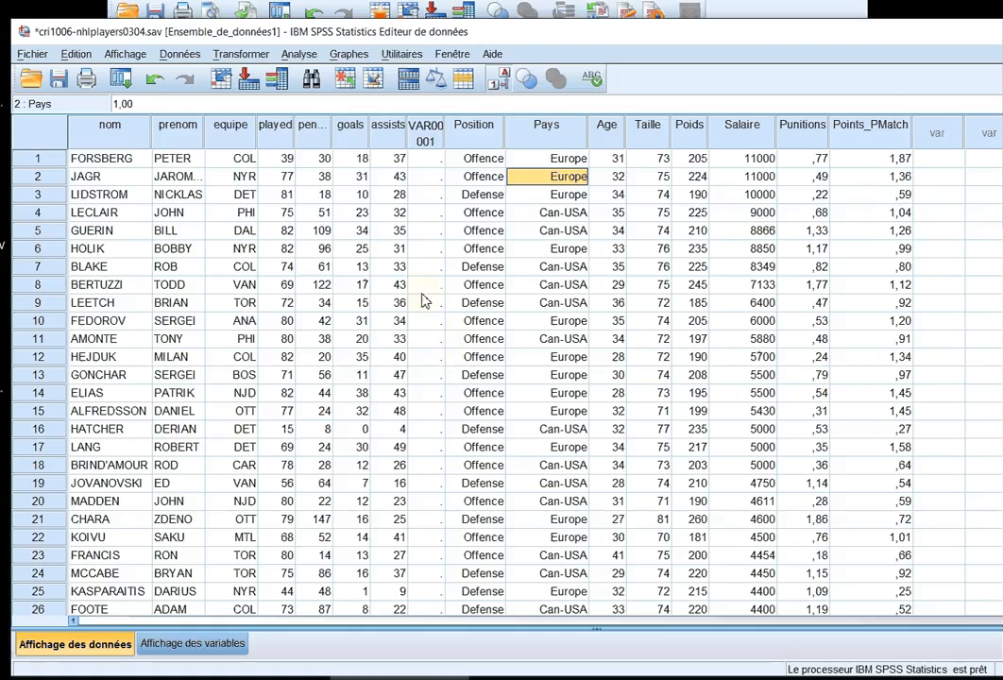
right_click(751, 137)
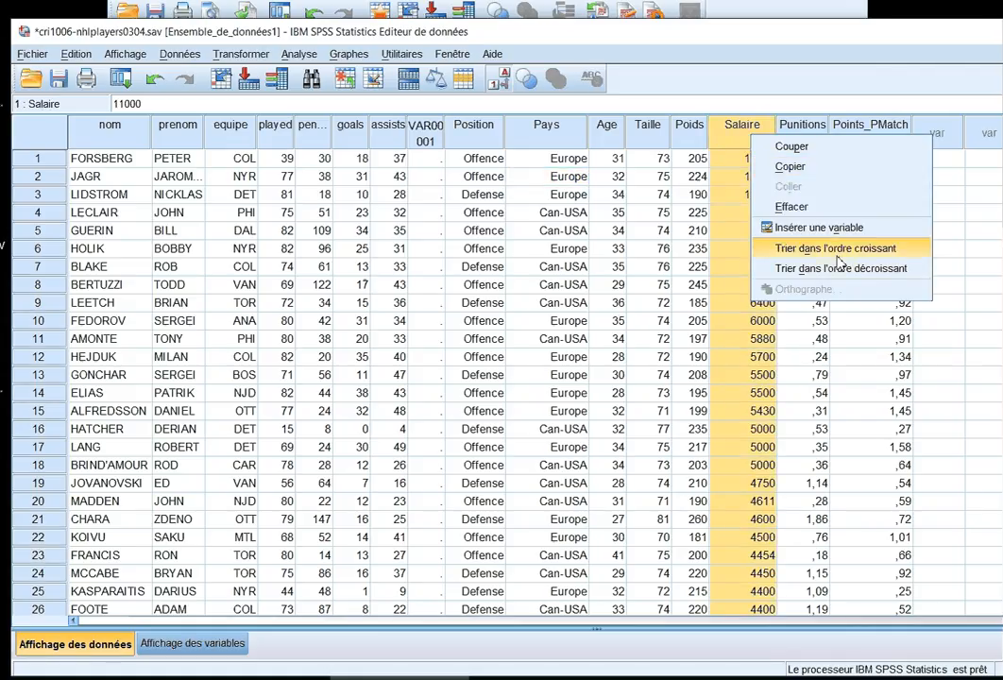
left_click(839, 271)
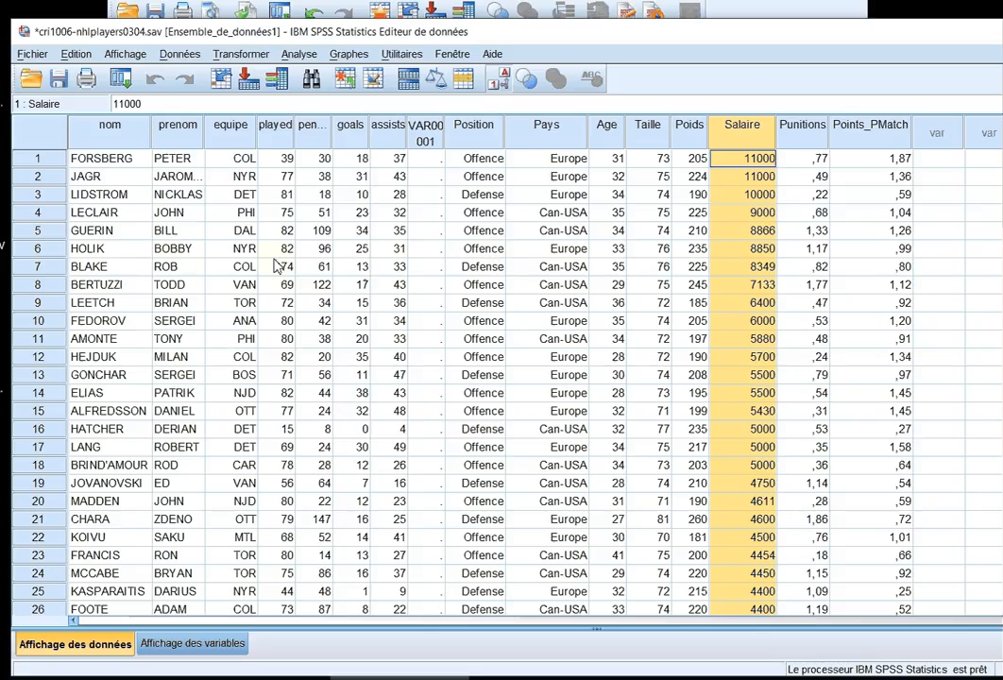
left_click(200, 644)
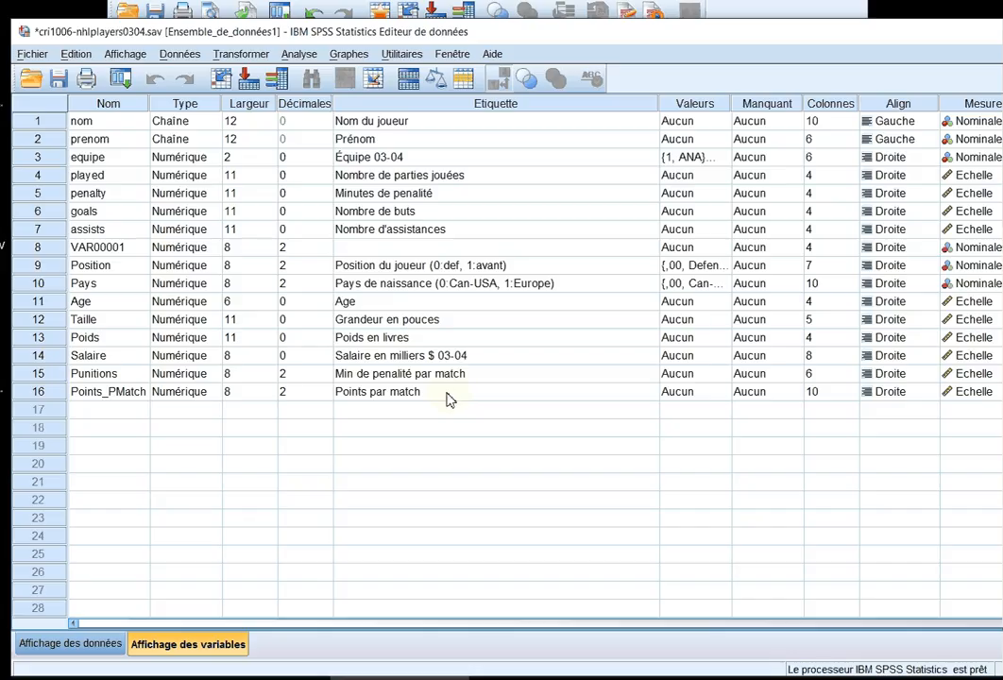
Run a frequencies analysis with histograms for the preselected variables from Position to Points par match, without frequency tables or a normal curve
left_click(298, 54)
mouse_move(368, 94)
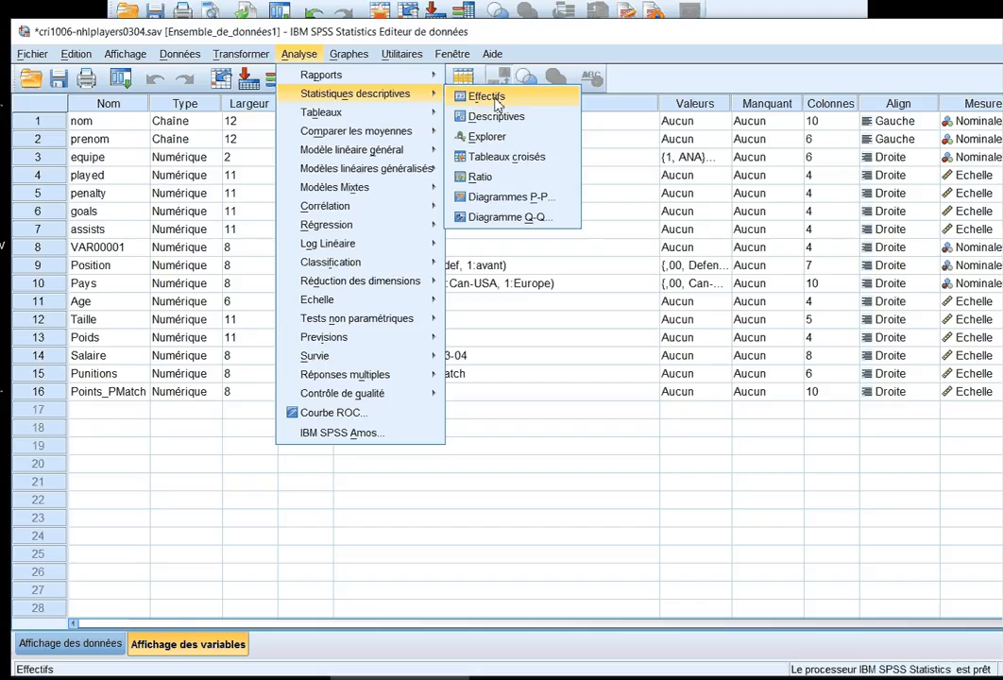
left_click(463, 98)
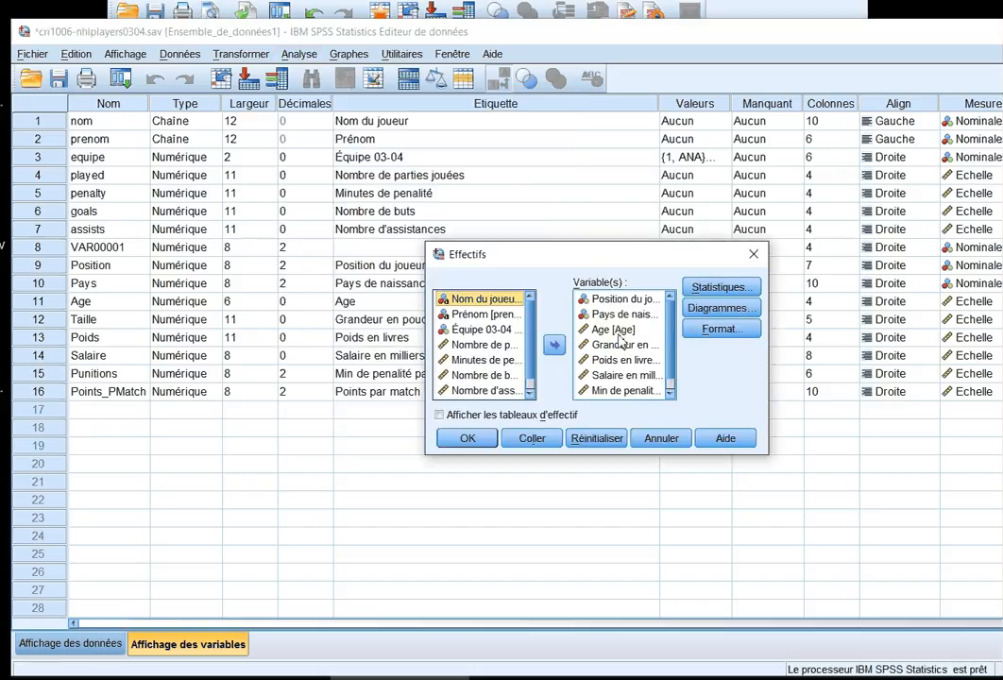
left_click(728, 317)
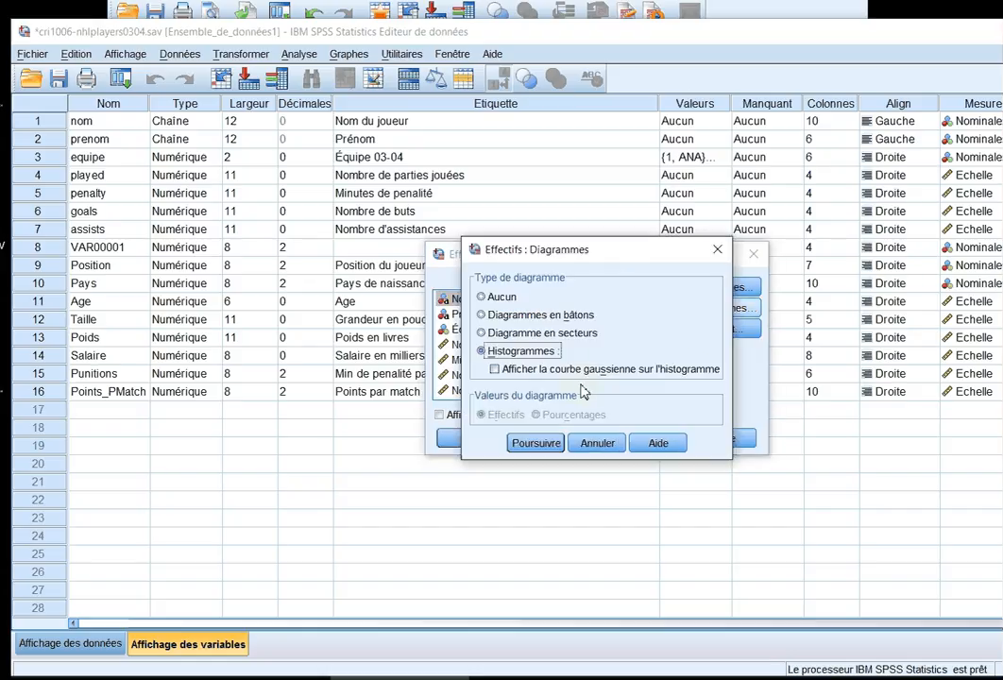
left_click(536, 444)
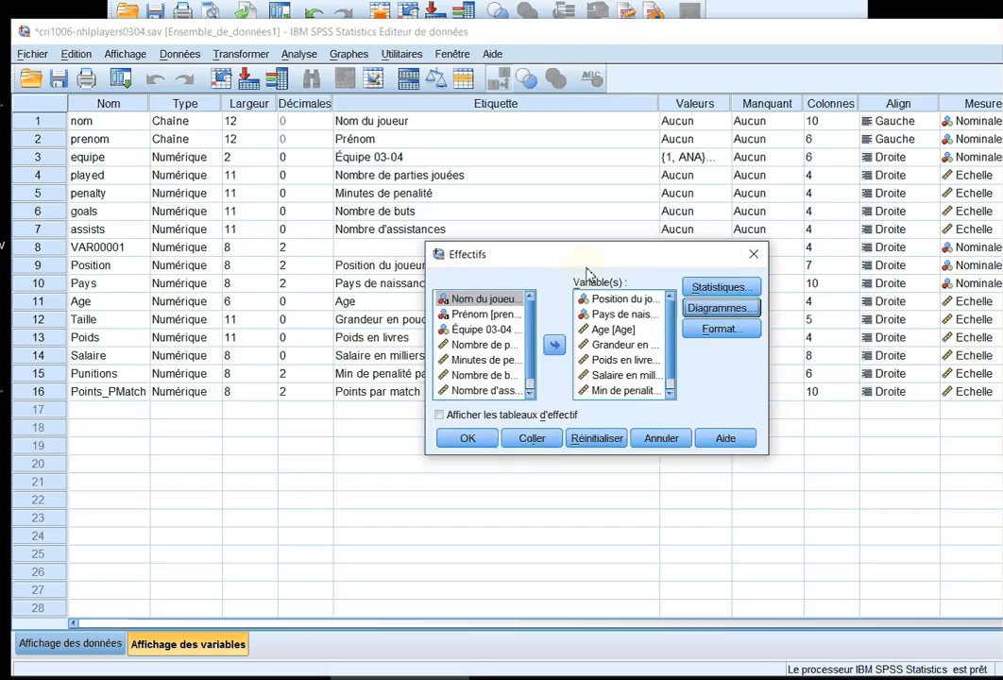
left_click(472, 443)
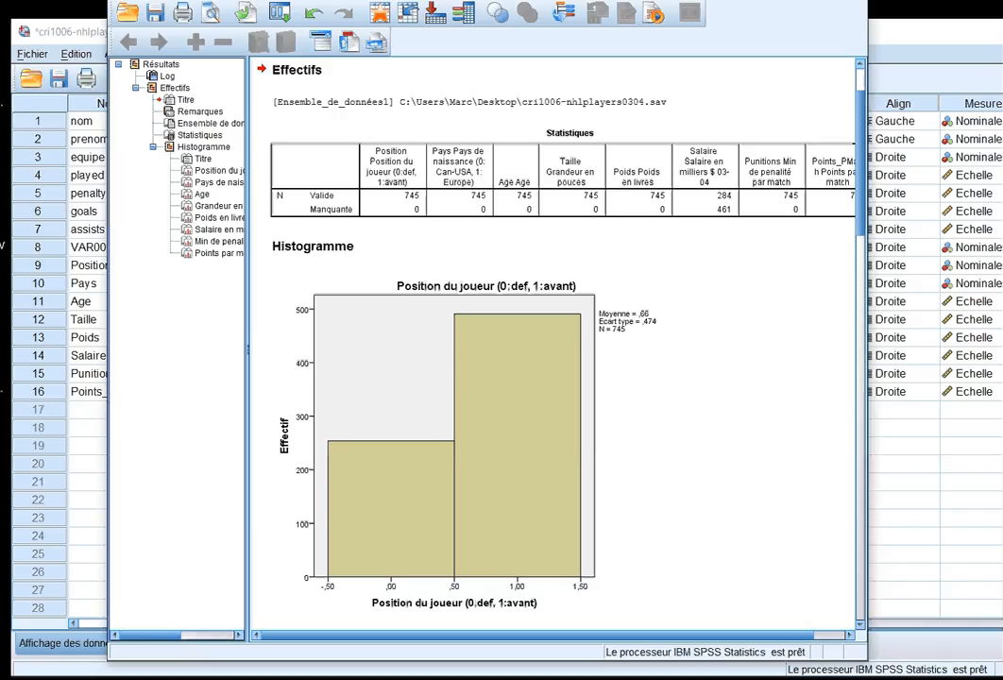
Examine the histograms for player position, country of birth, age and height in inches
scroll(528, 440, "down", 3)
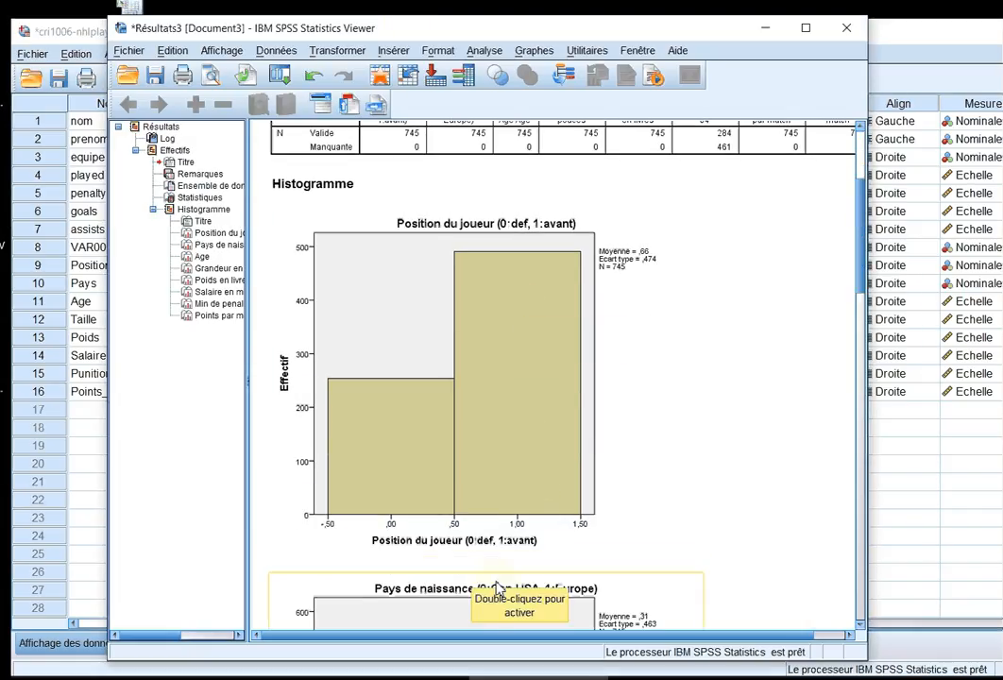
scroll(425, 503, "down", 3)
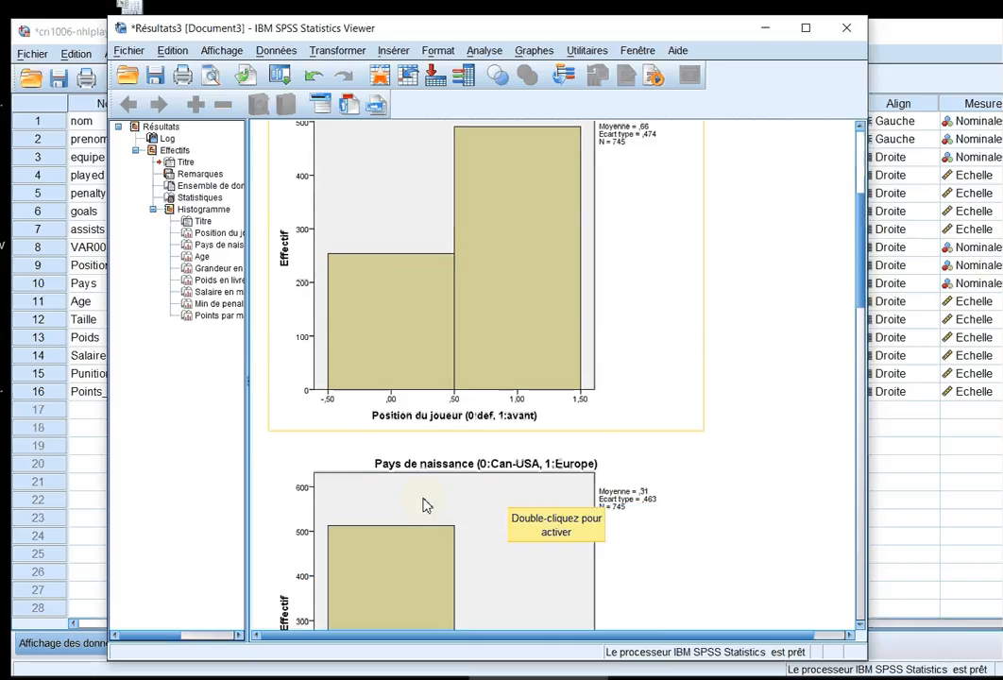
scroll(424, 506, "down", 2)
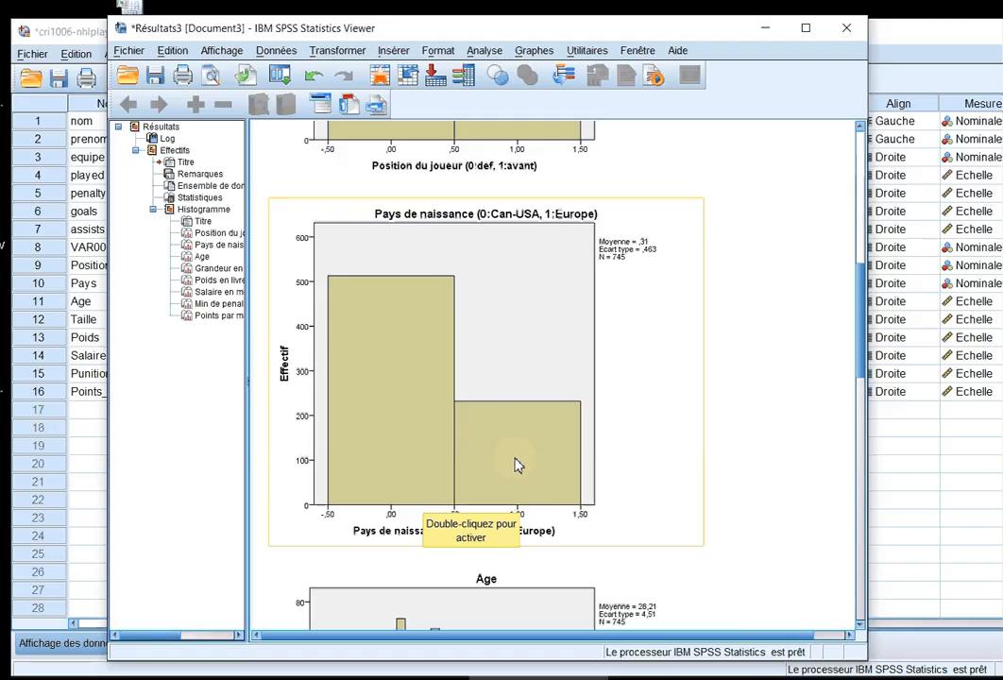
scroll(518, 465, "down", 3)
scroll(518, 465, "down", 3)
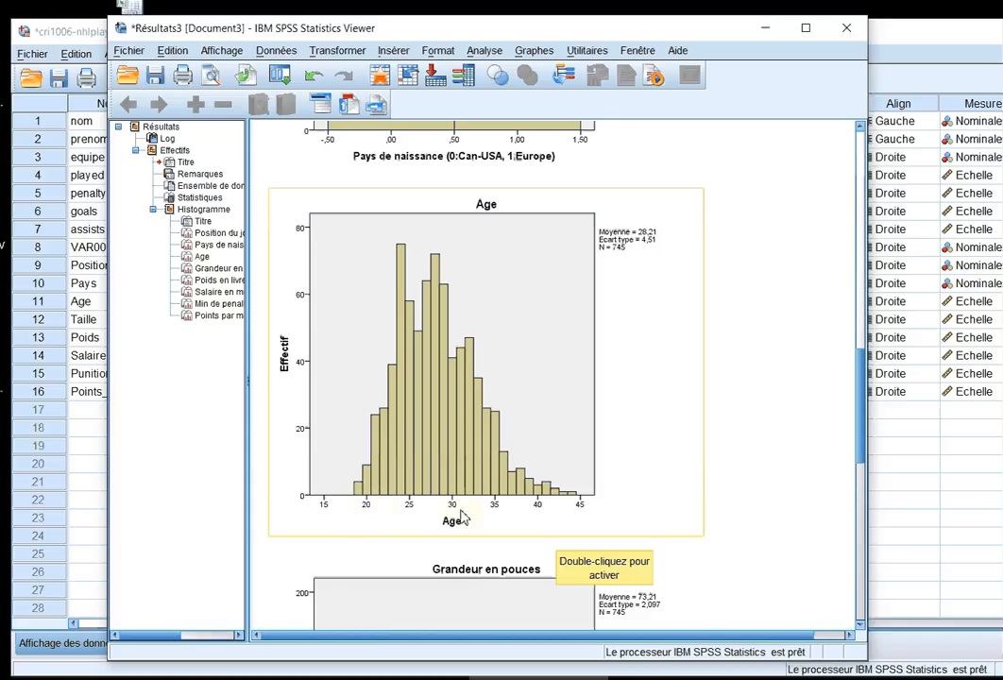
scroll(516, 523, "down", 4)
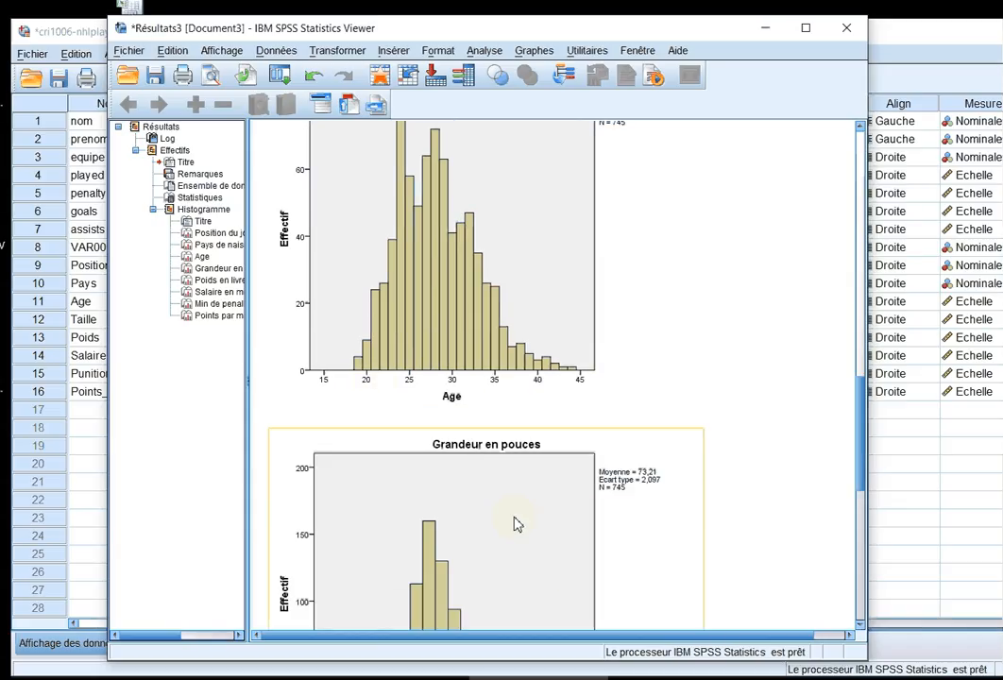
scroll(501, 525, "down", 2)
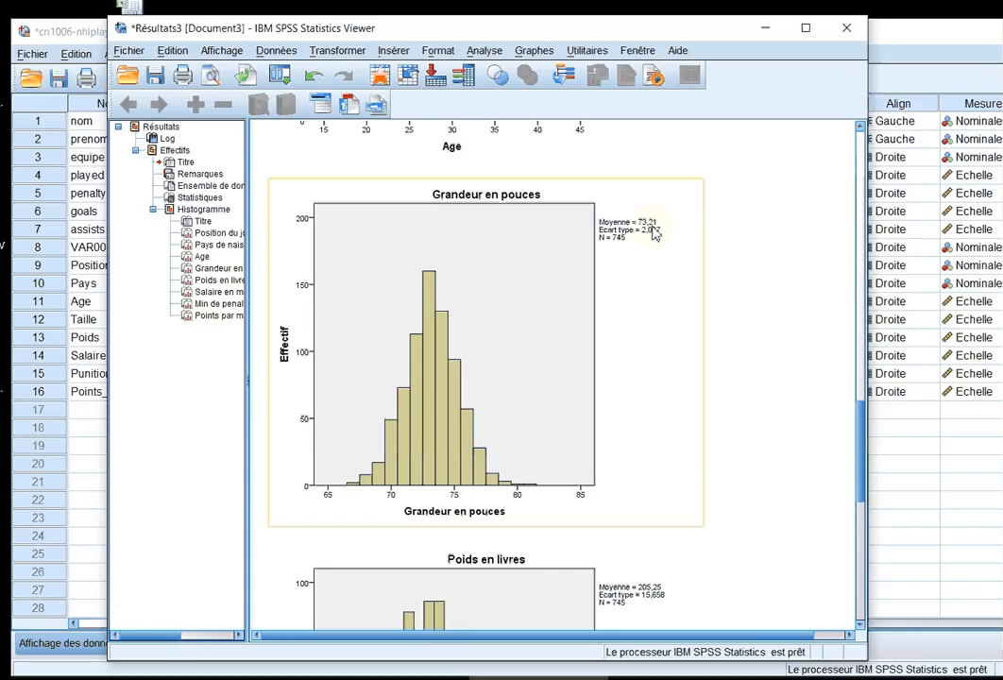
Examine the histograms for weight in pounds, salary, penalty minutes per match and points per match
scroll(432, 477, "down", 6)
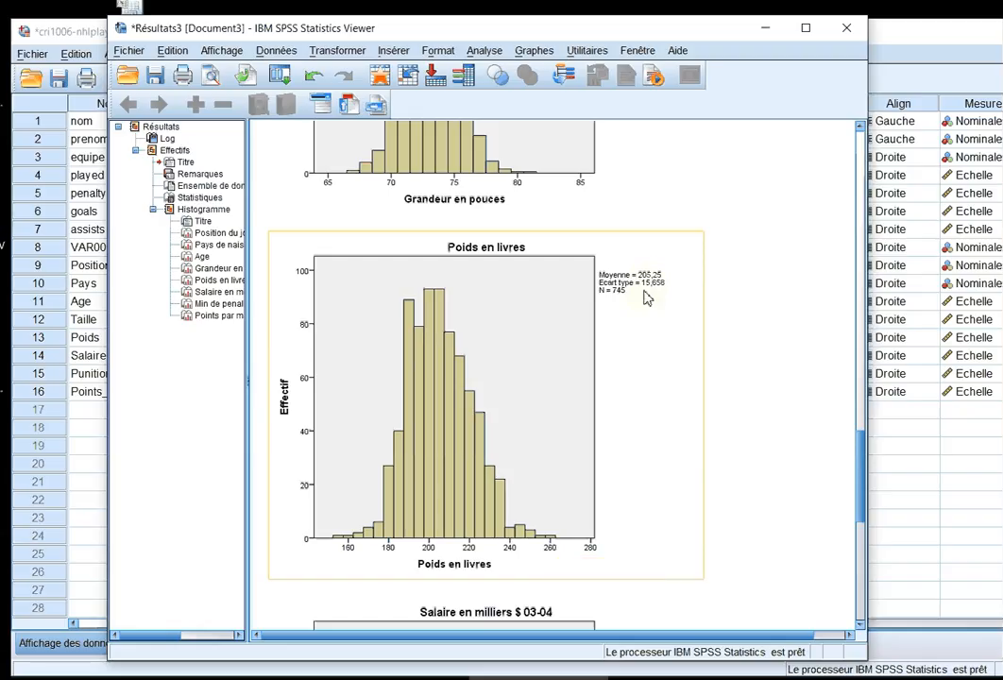
scroll(635, 340, "down", 3)
scroll(635, 340, "down", 4)
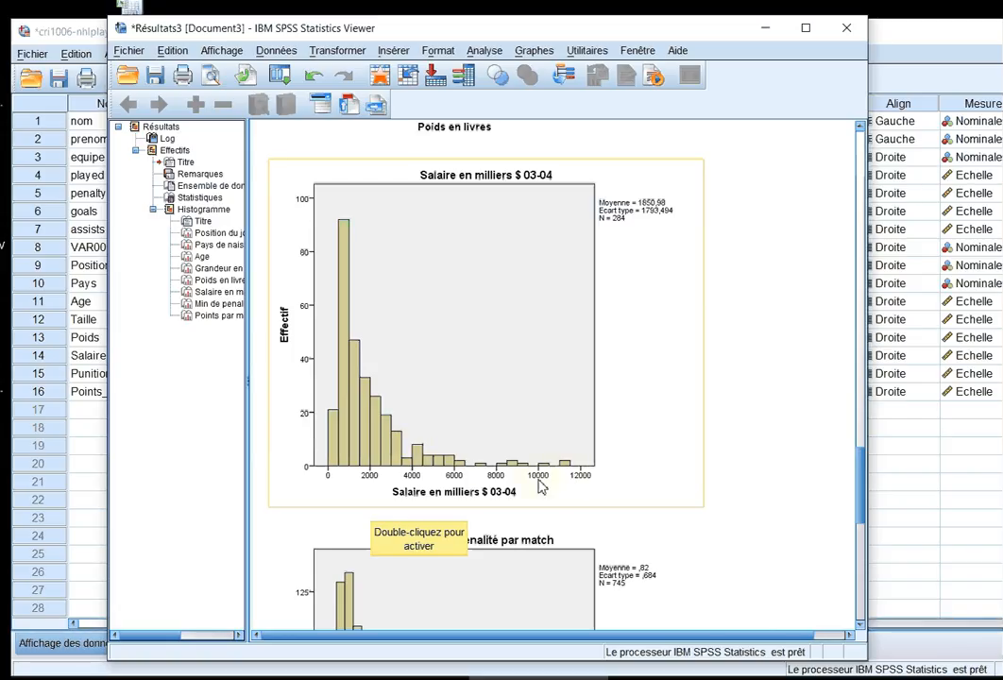
scroll(578, 484, "down", 5)
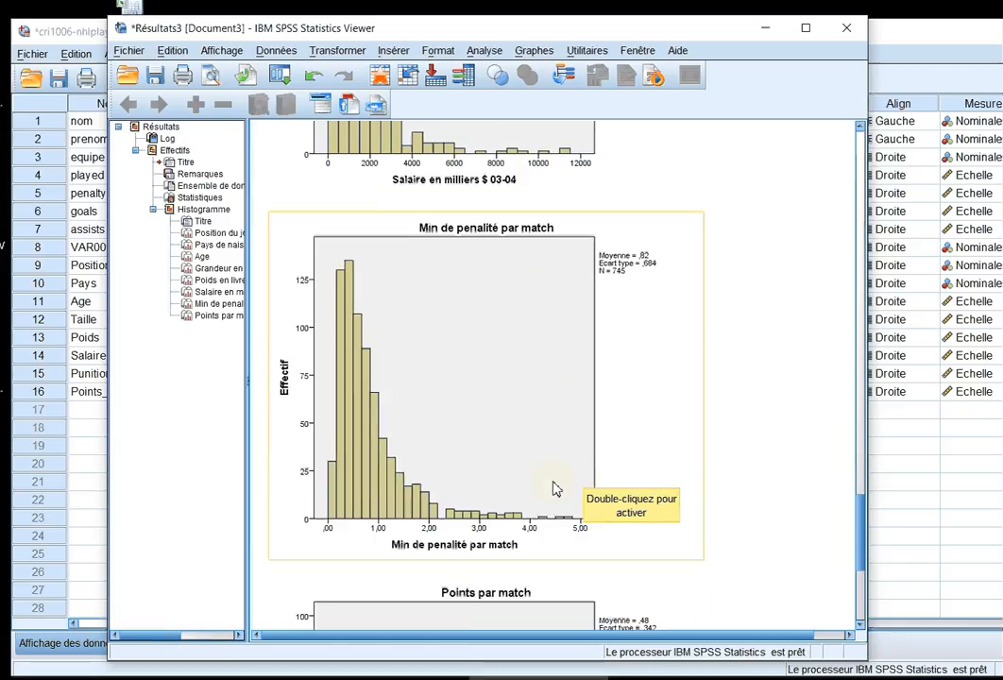
scroll(495, 460, "down", 1)
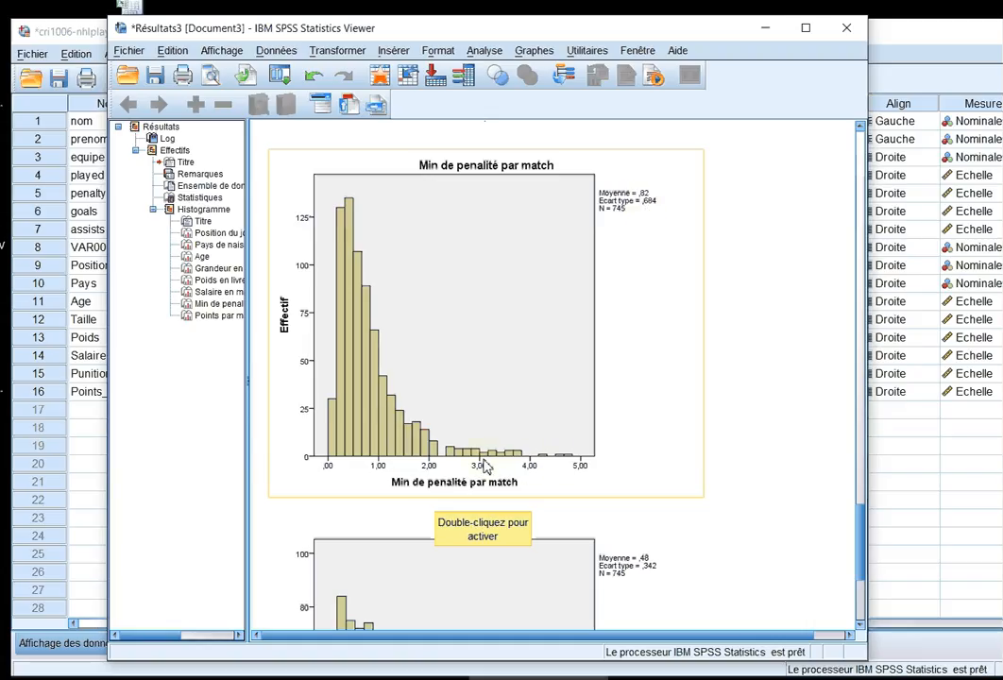
scroll(477, 465, "down", 4)
scroll(479, 470, "down", 2)
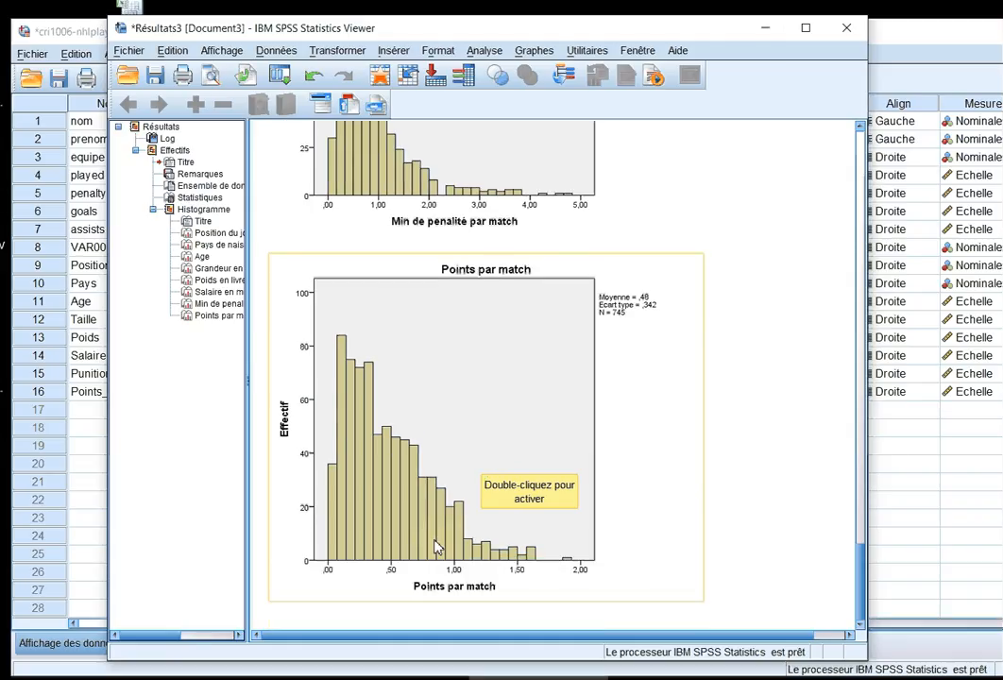
scroll(437, 531, "up", 10)
scroll(437, 532, "down", 10)
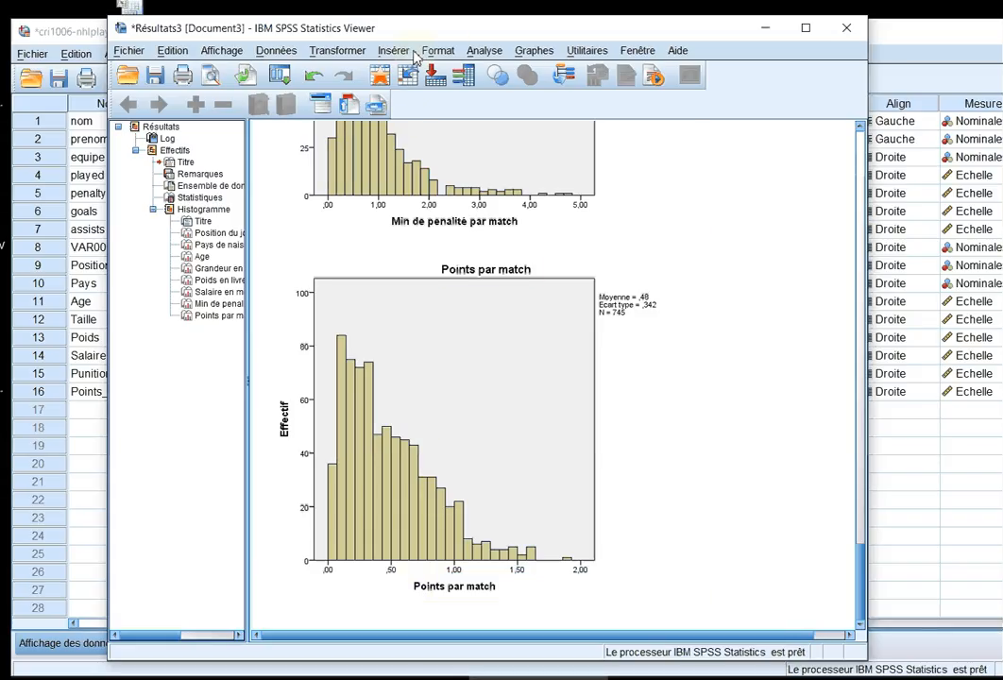
Set up a bivariate correlation and remove the six preselected variables, Age through Points par match, from the analysis
left_click(486, 50)
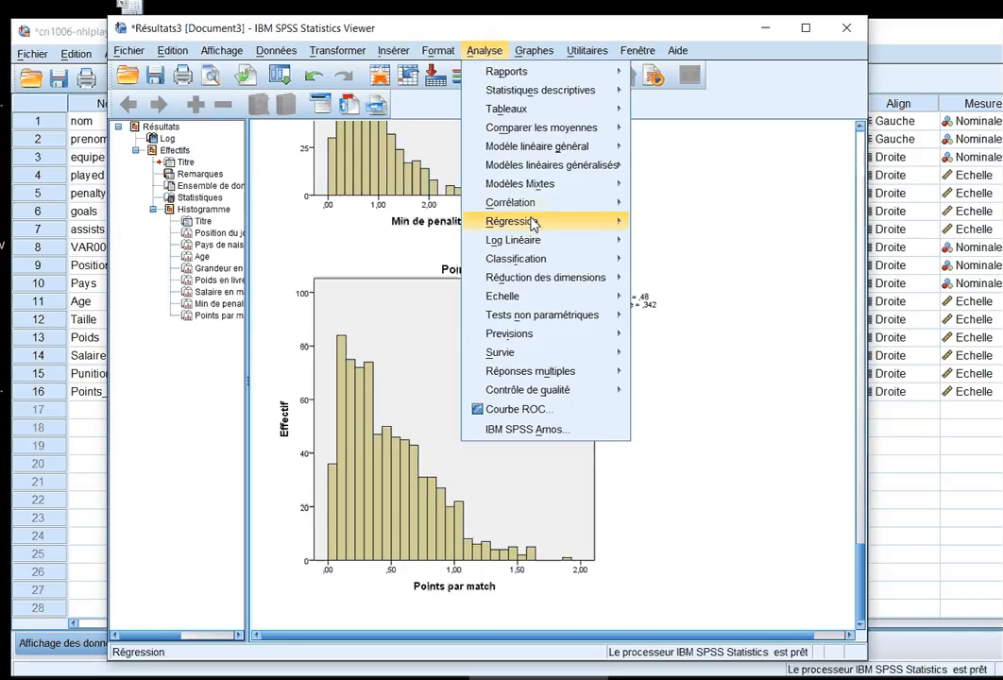
mouse_move(534, 202)
left_click(680, 207)
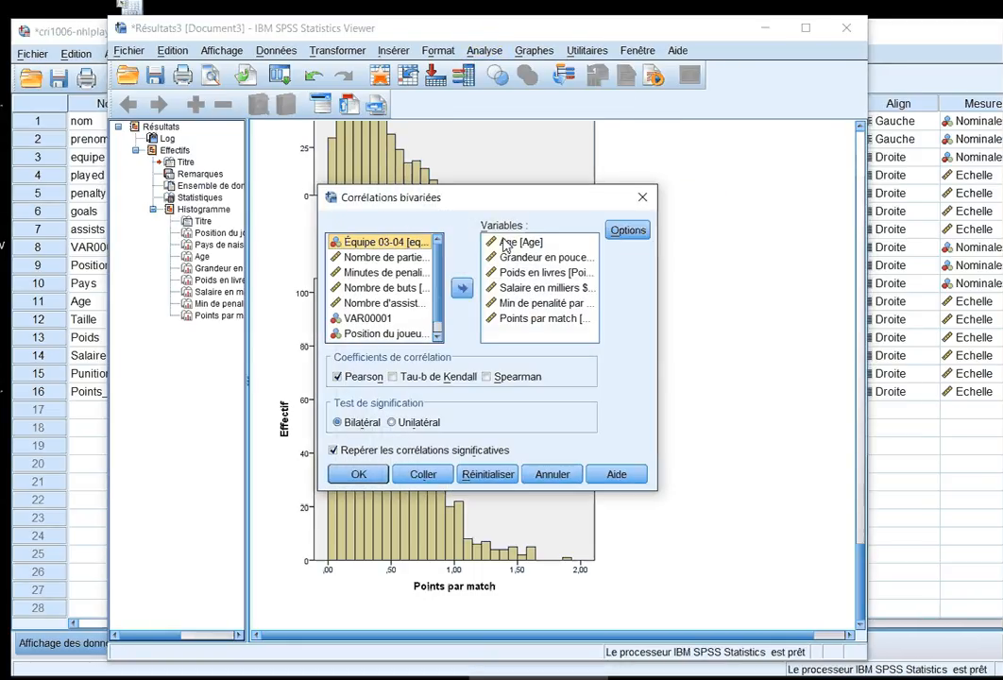
left_click(506, 244)
left_click(548, 319, "shift")
left_click(462, 289)
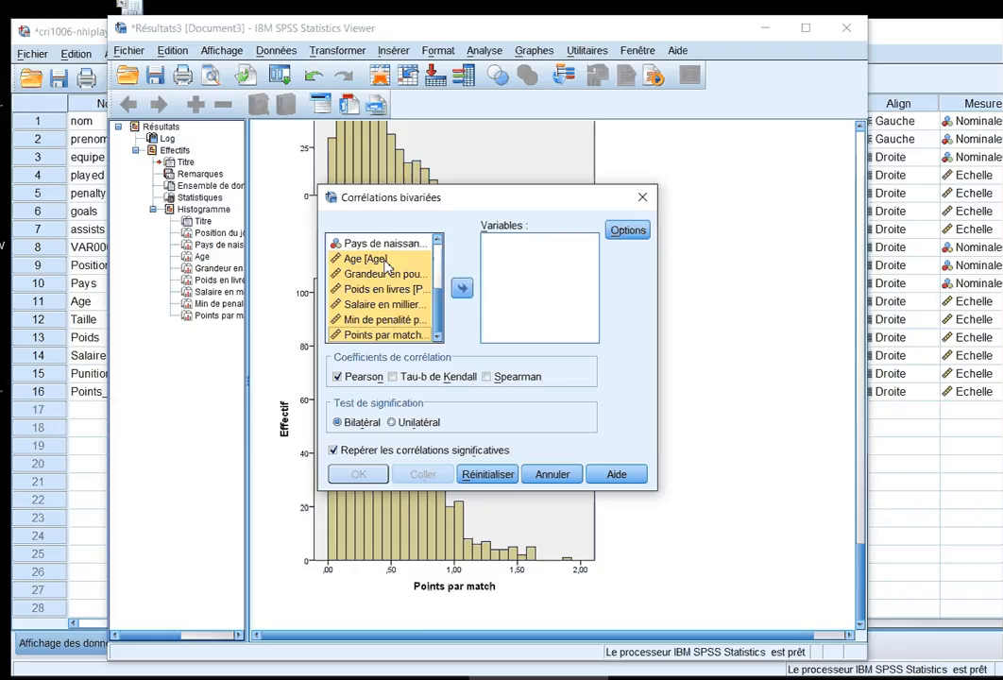
Add Age, Taille, Poids, Salaire, Punitions and Points_PMatch to the analysis and run two-tailed Pearson correlations with significant results flagged
scroll(385, 267, "up", 1)
left_click(390, 273)
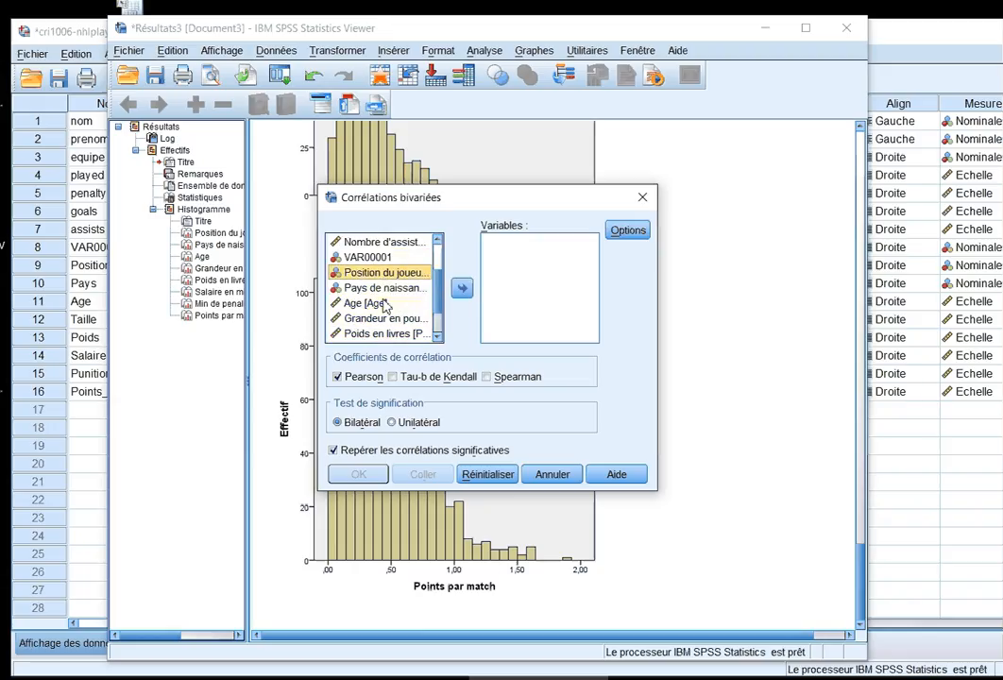
left_click(379, 304)
scroll(392, 313, "down", 1)
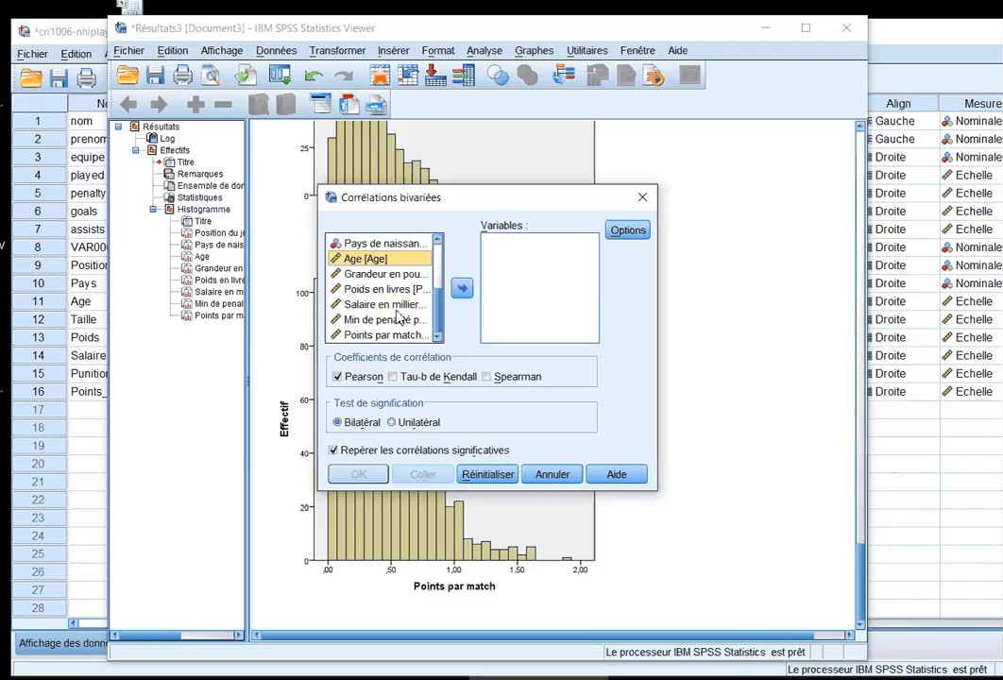
left_click(382, 334, "shift")
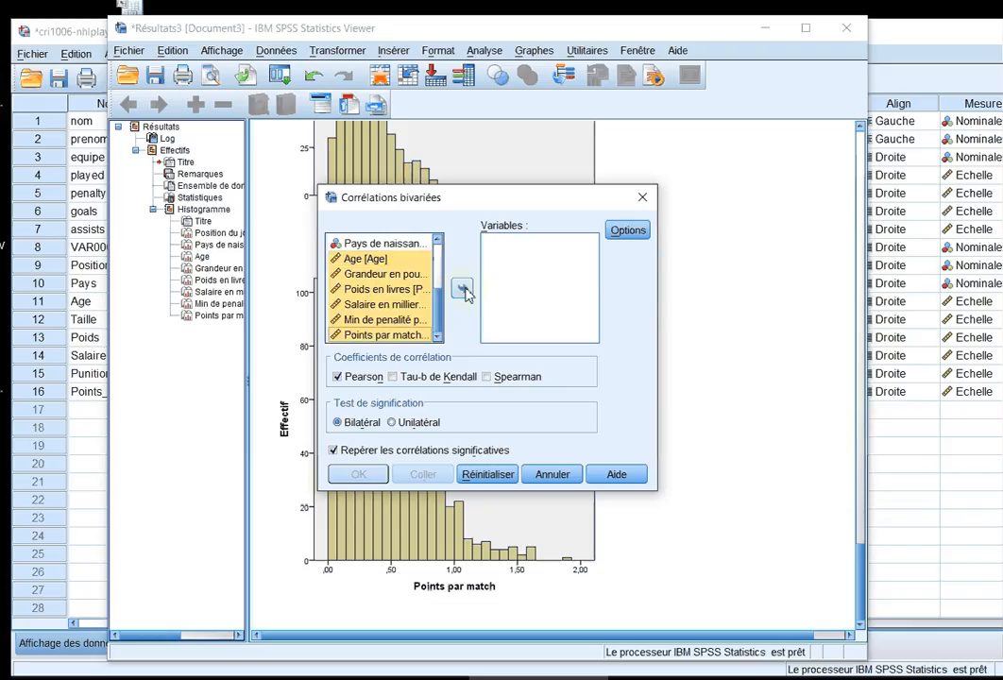
left_click(462, 288)
left_click(378, 475)
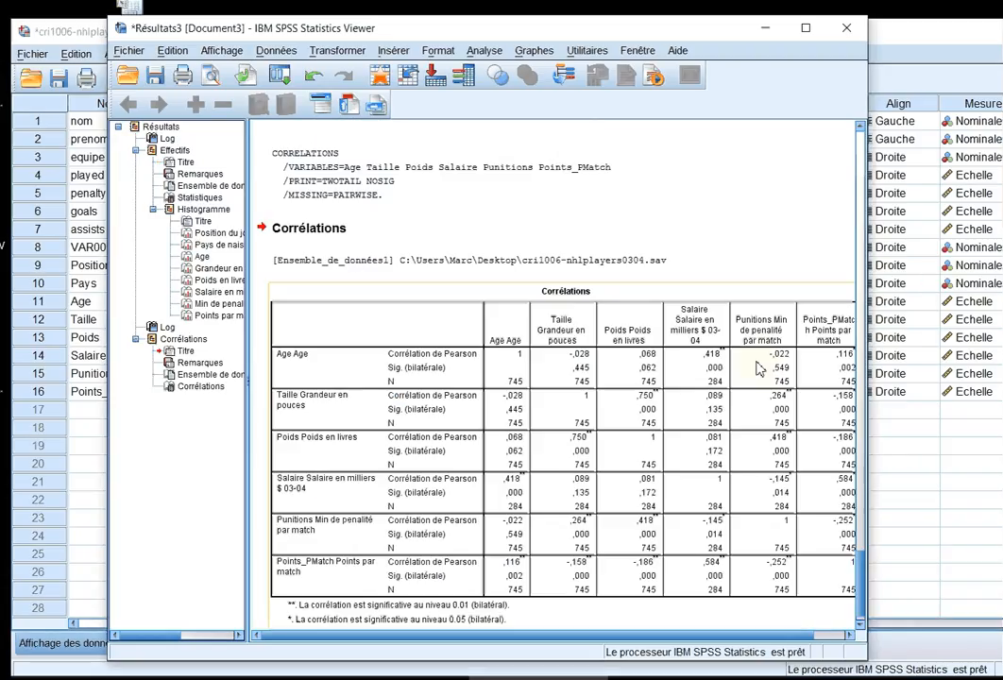
Examine the full correlation matrix, including the Points_PMatch column and the significance notes
left_click_drag(861, 573, 861, 583)
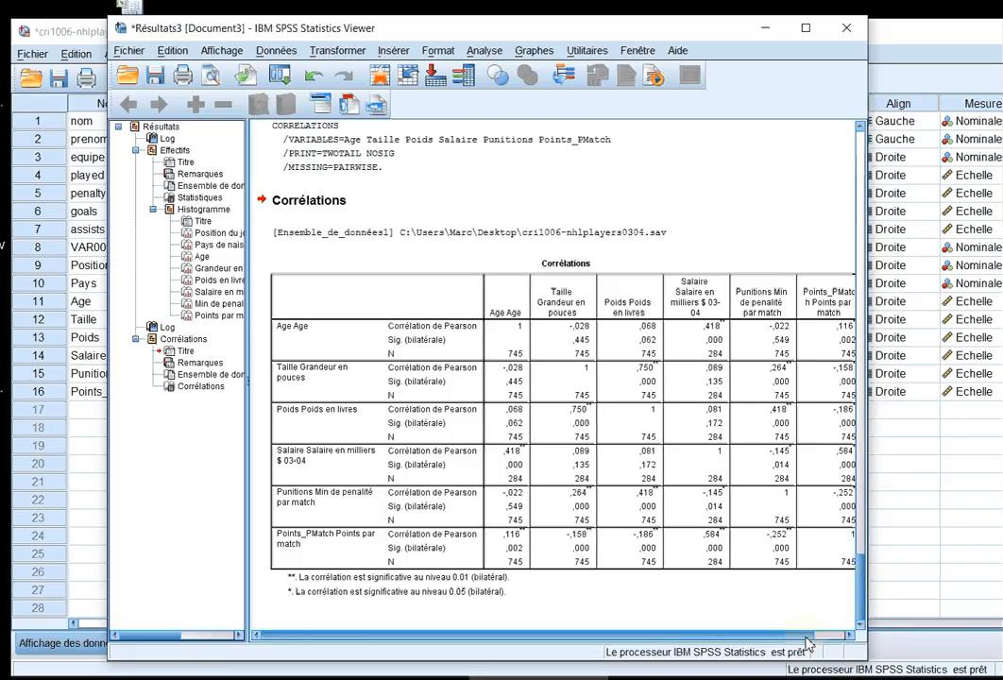
mouse_move(807, 637)
left_mouse_down()
mouse_move(825, 643)
mouse_move(816, 643)
left_mouse_up()
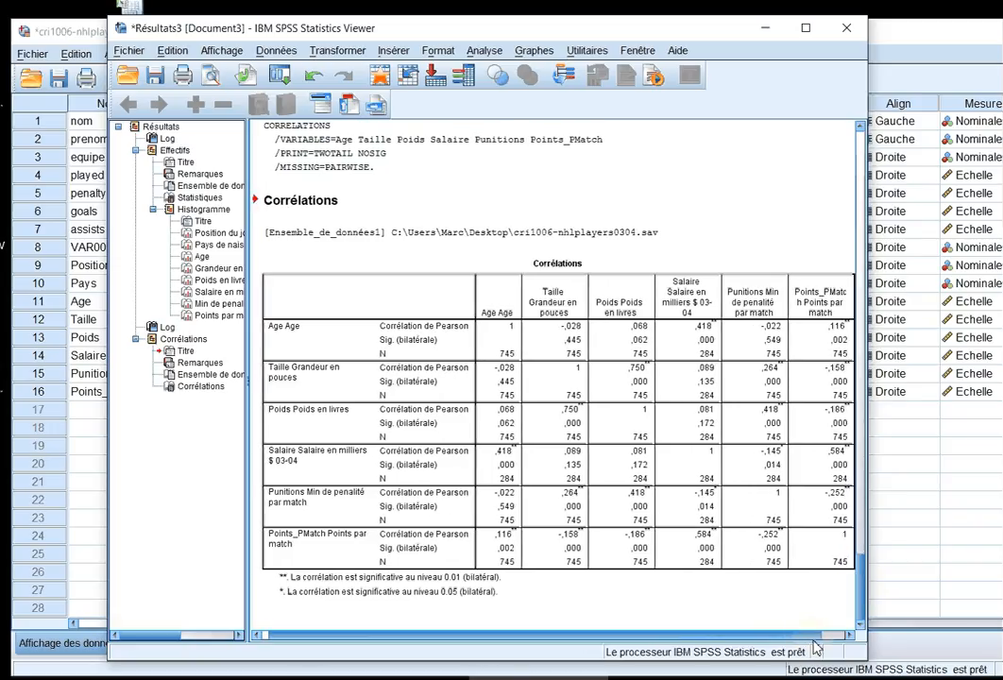
left_click(840, 340)
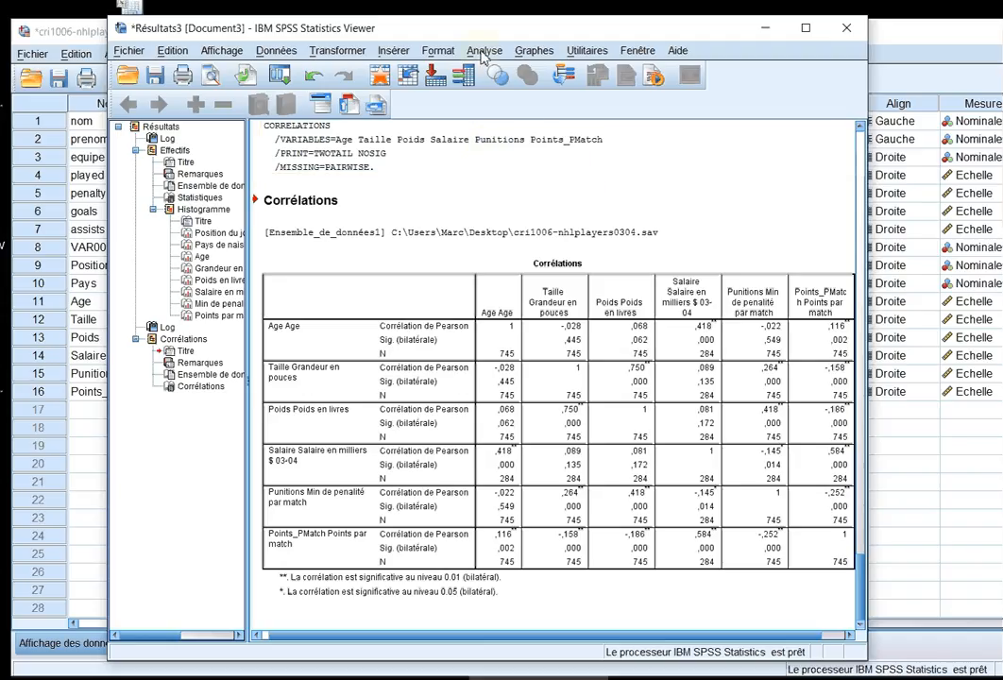
Start a linear regression setup and reset it to clear the preselected dependent and independent variables
left_click(482, 53)
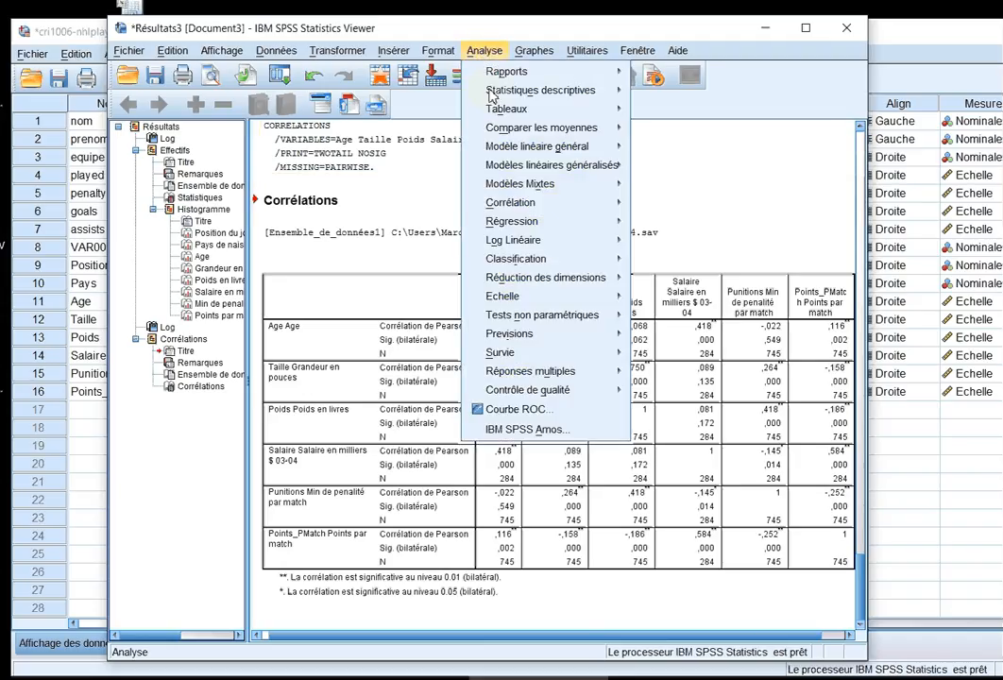
mouse_move(605, 202)
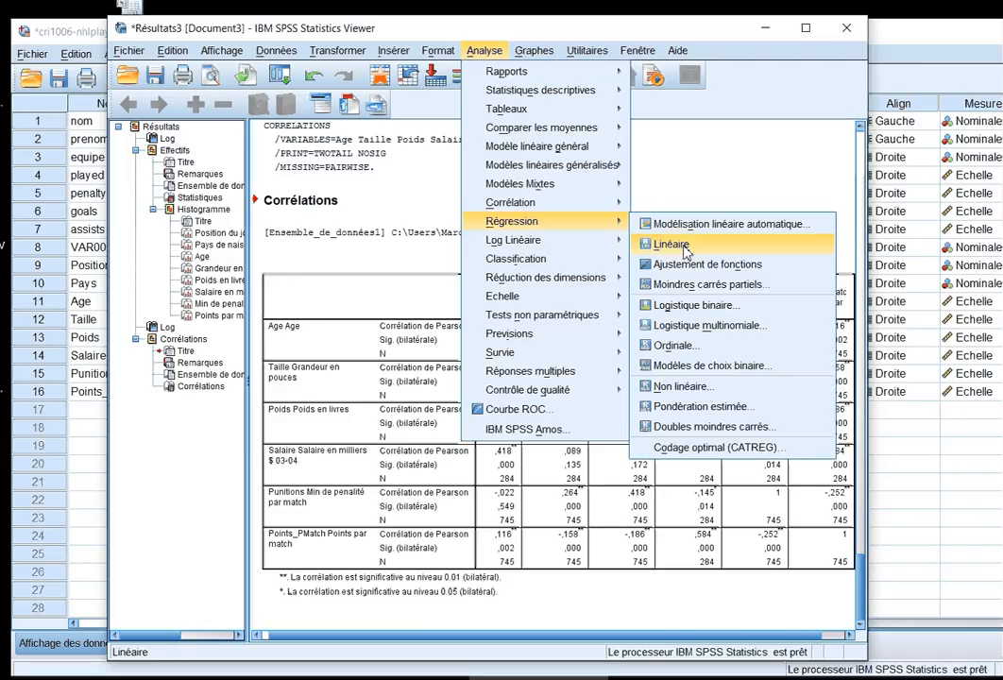
left_click(685, 248)
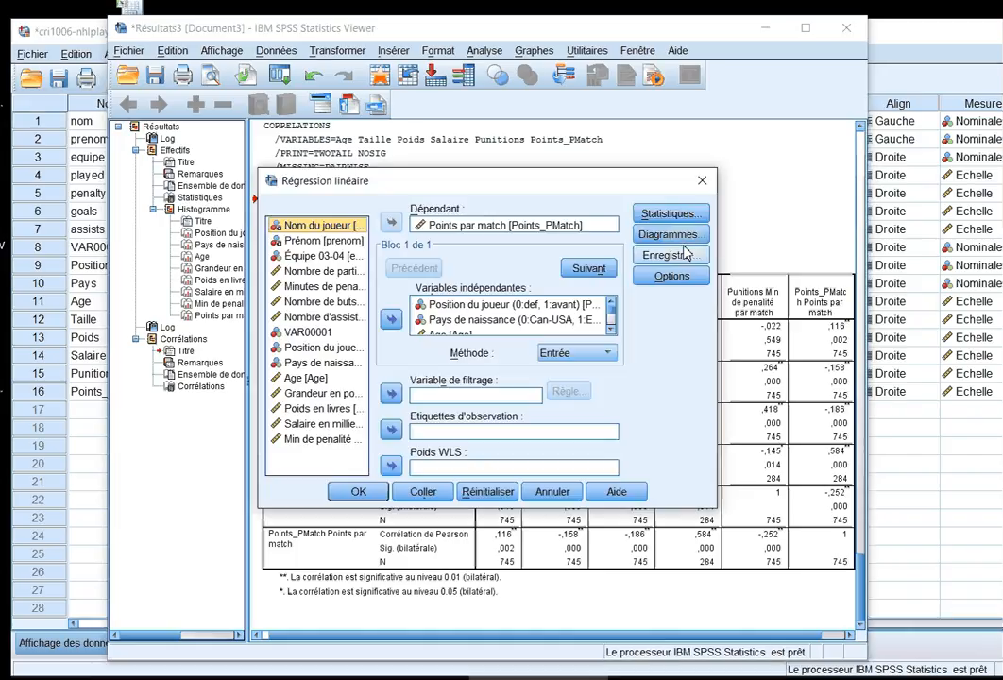
left_click(494, 491)
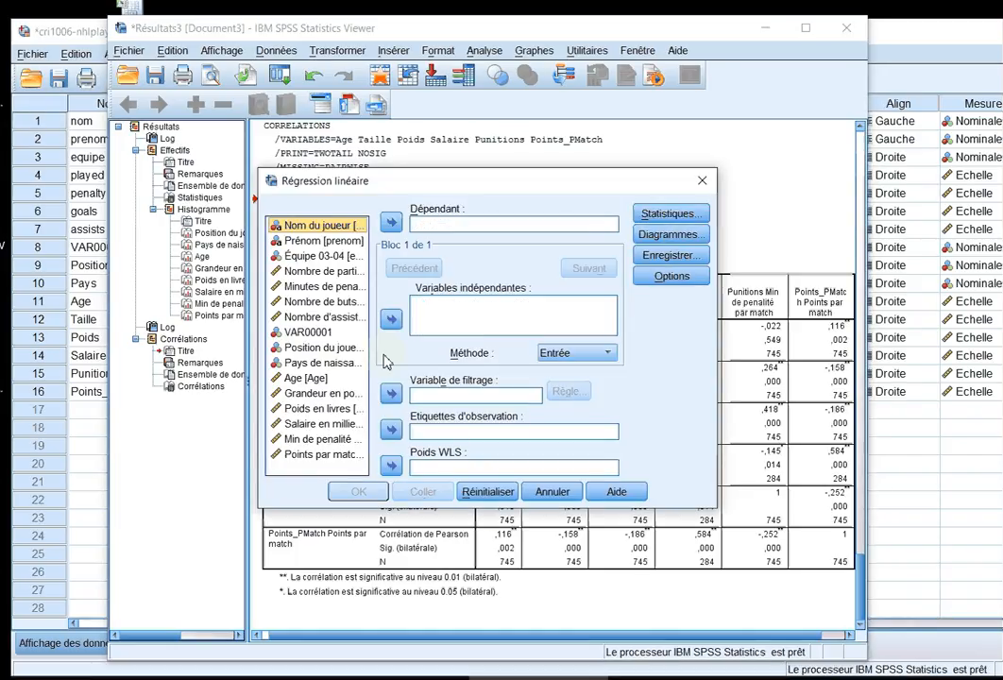
Add Position, Pays, Age, Taille, Poids and Punitions as independent variables, leaving Salaire out
left_click(326, 348)
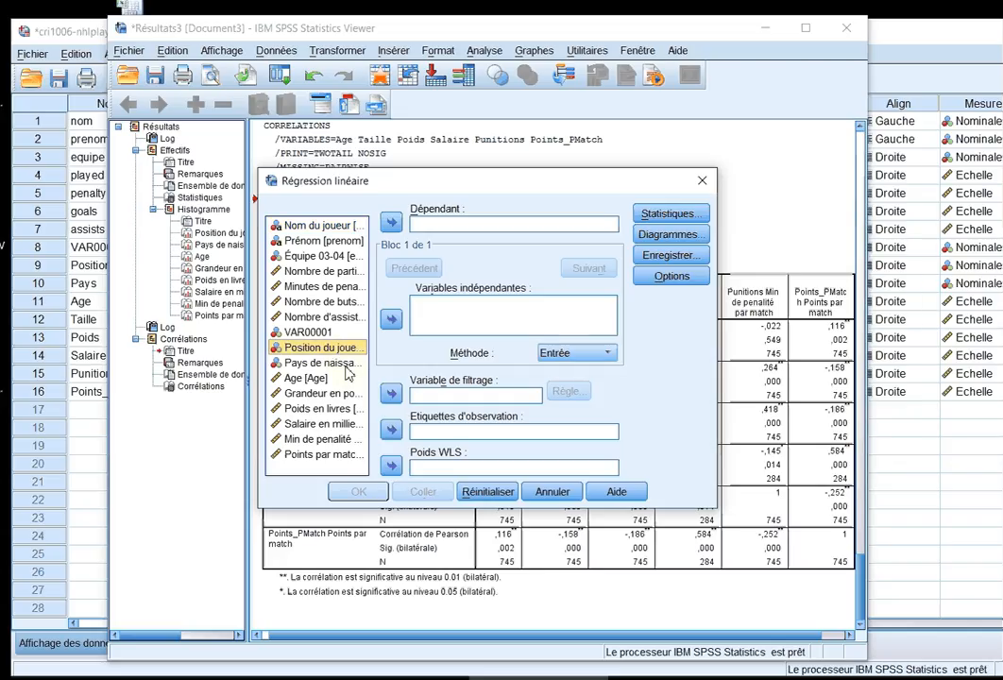
left_click(321, 378, "shift")
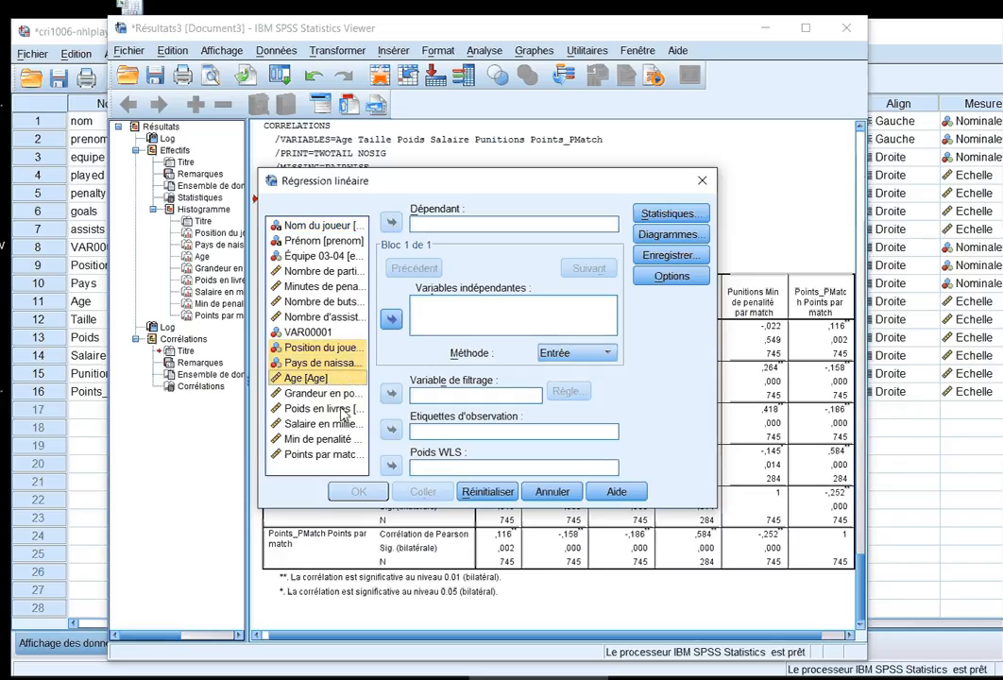
left_click(326, 408, "shift")
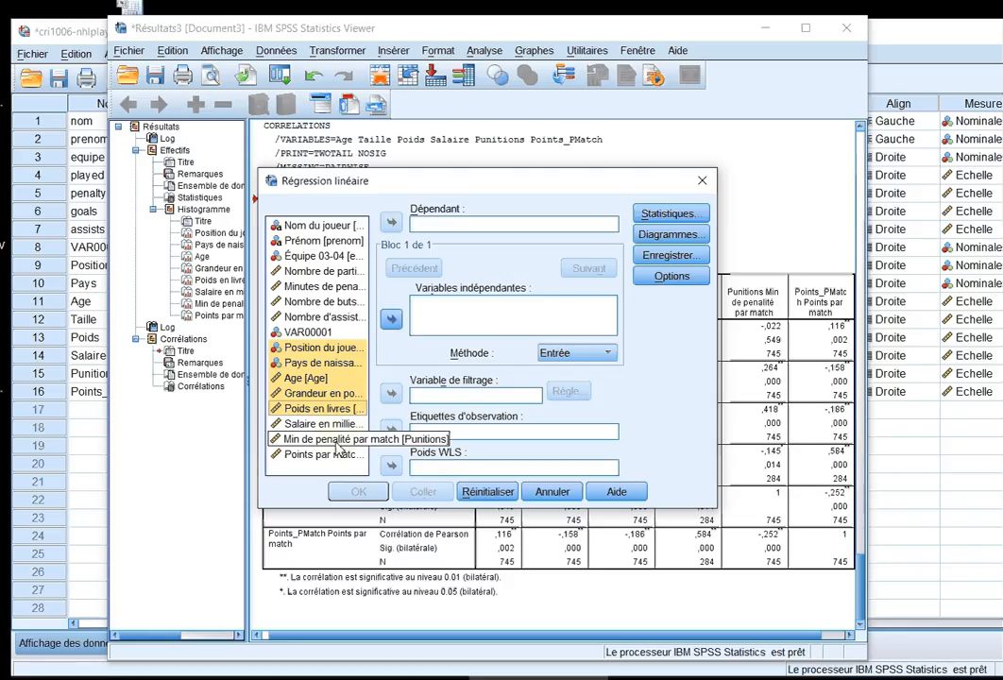
left_click(342, 427, "shift")
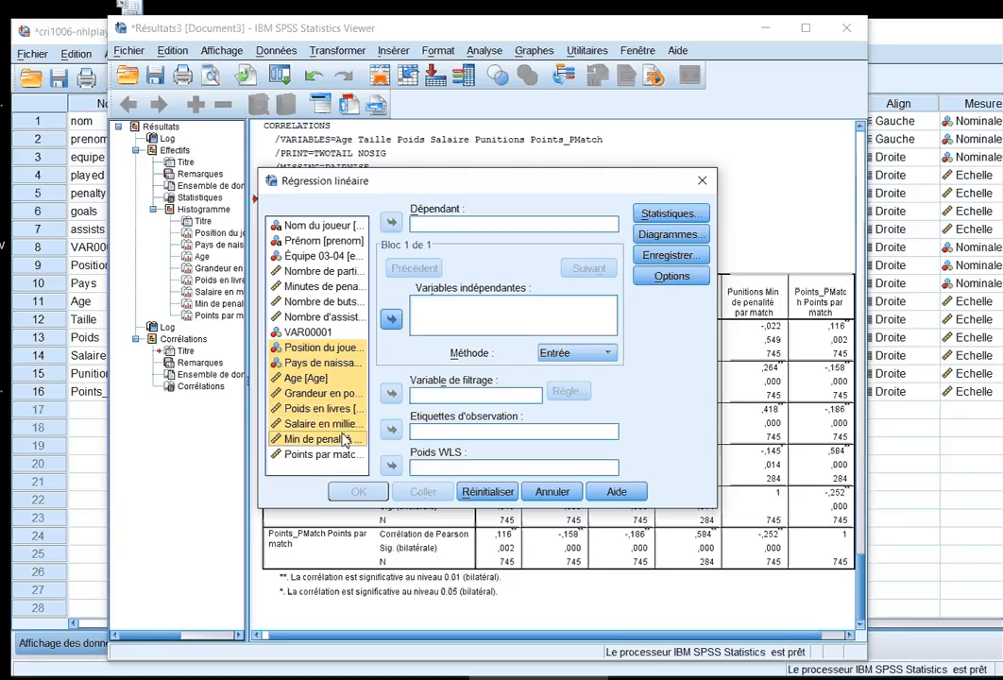
left_click(336, 411, "shift")
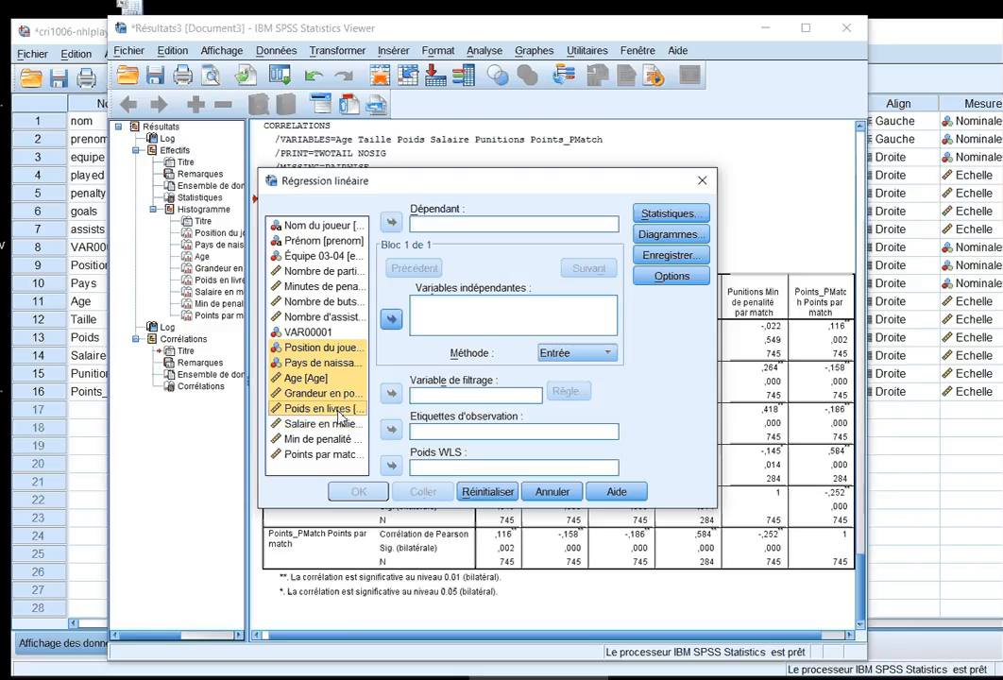
left_click(391, 322)
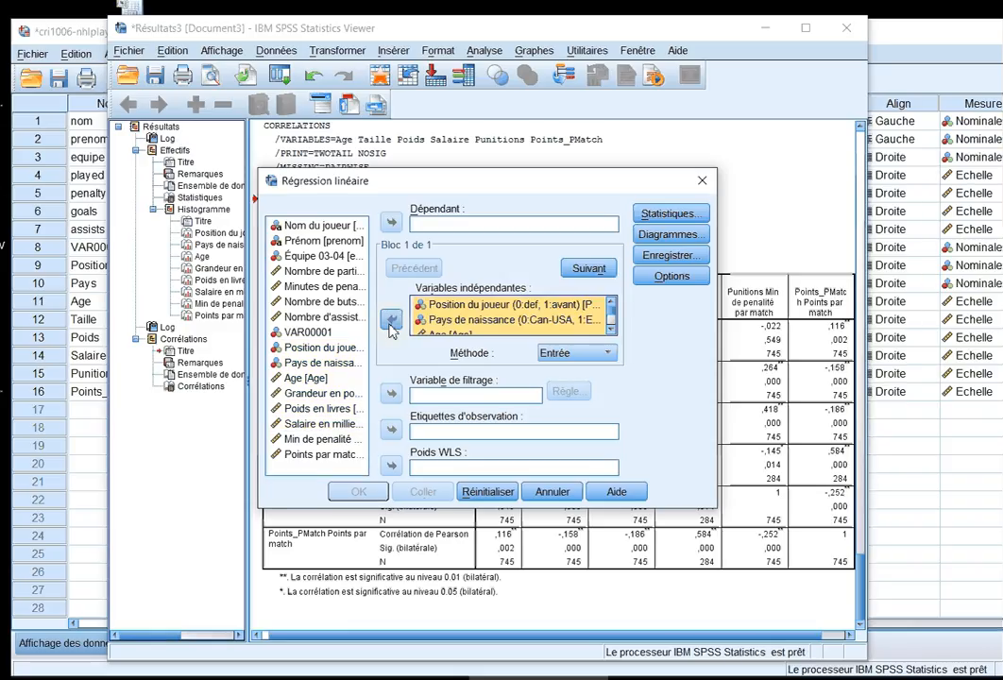
left_click(342, 440)
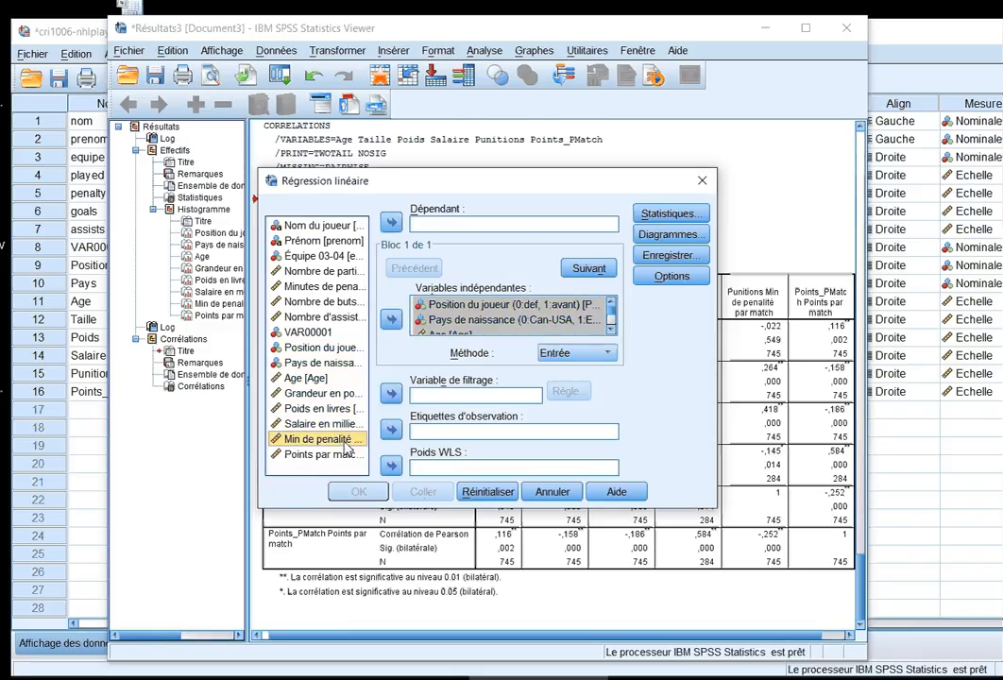
left_click(391, 321)
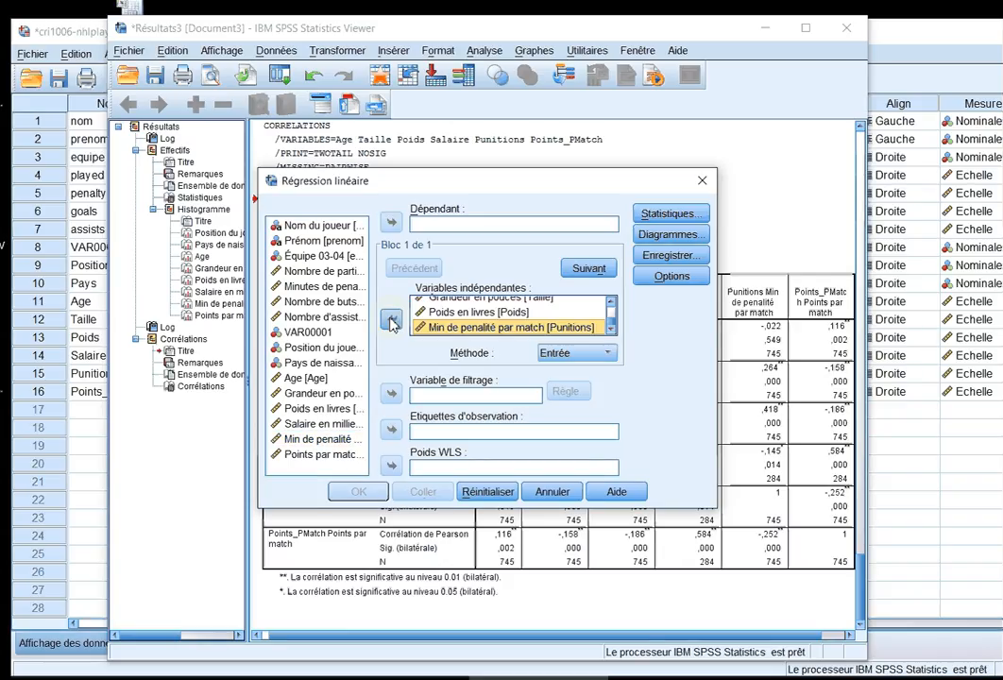
Set Points par match (Points_PMatch) as the dependent variable and check the list of independent variables
left_click(321, 454)
left_click(391, 222)
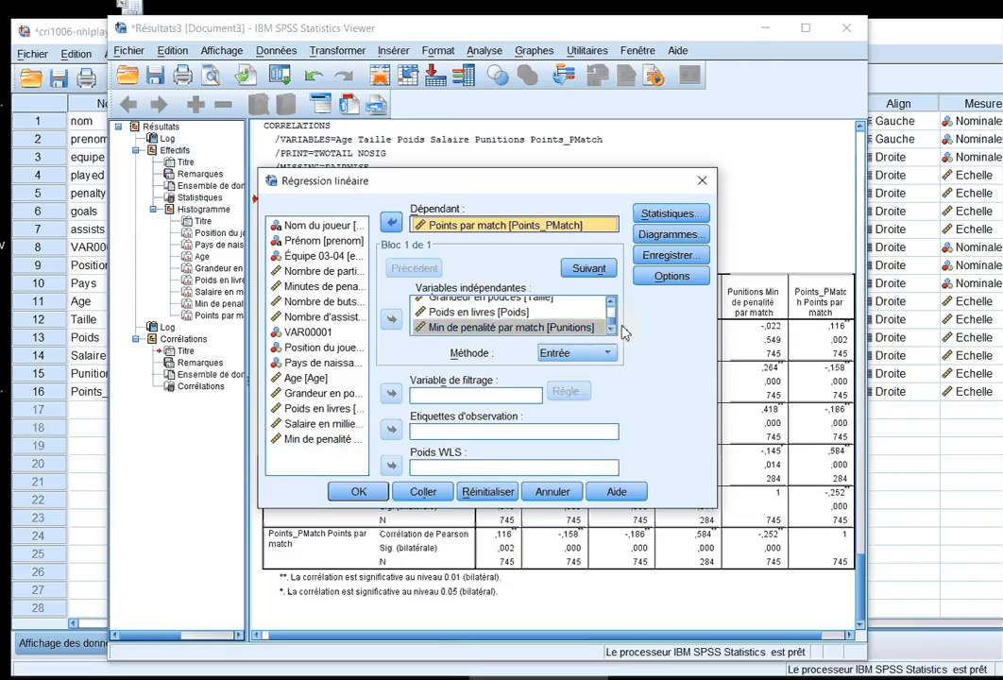
scroll(530, 317, "up", 3)
scroll(527, 326, "down", 1)
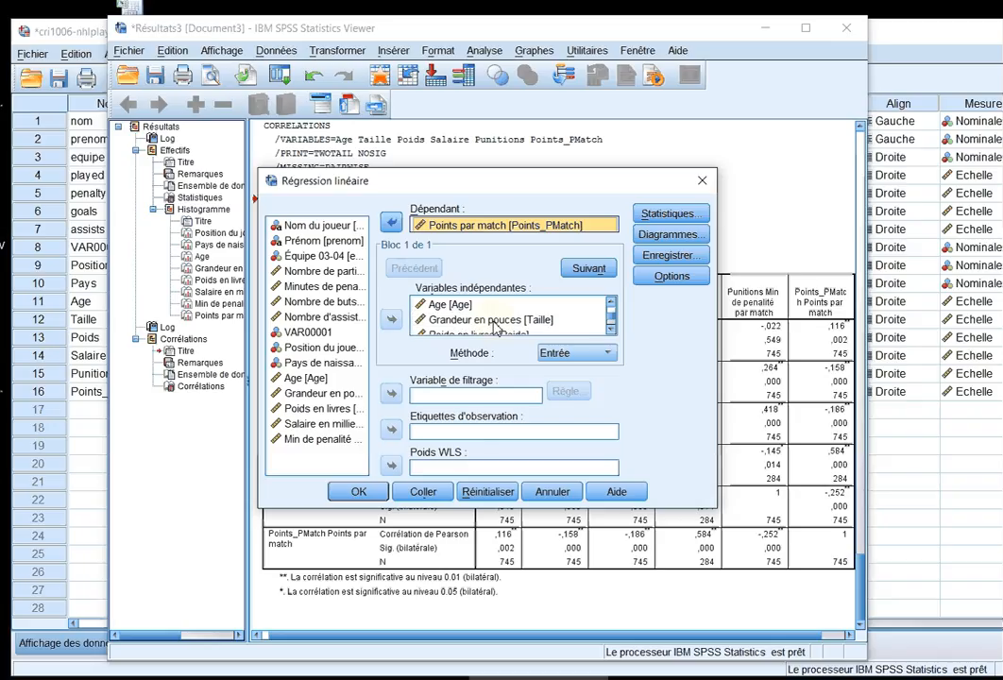
Remove Grandeur en pouces (Taille) from the independent variables and run the linear regression
left_click(494, 326)
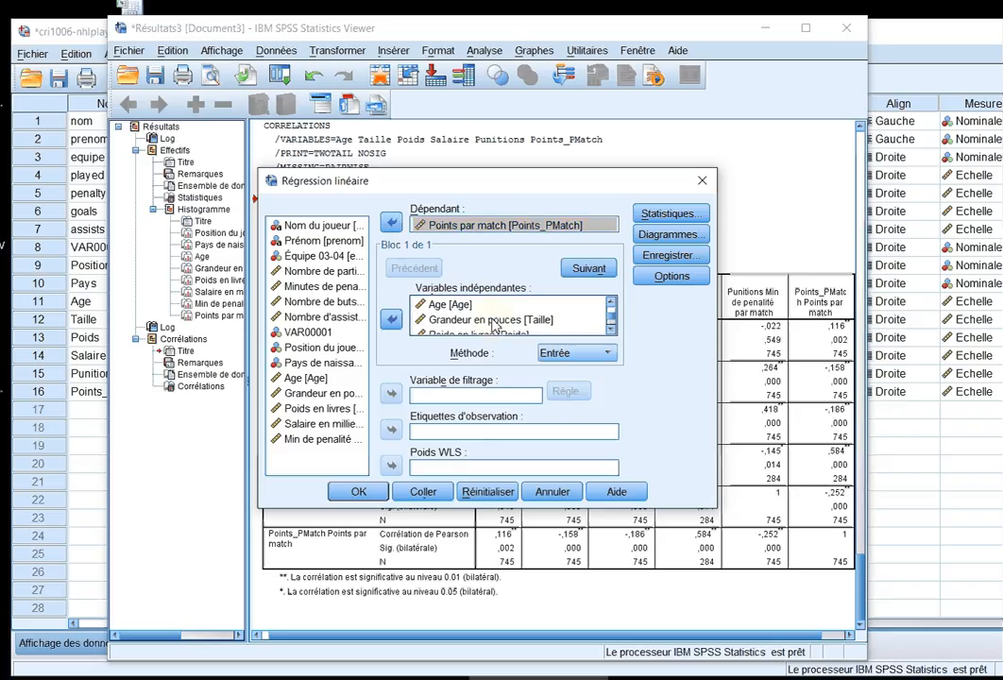
left_click(494, 326)
double_click(493, 326)
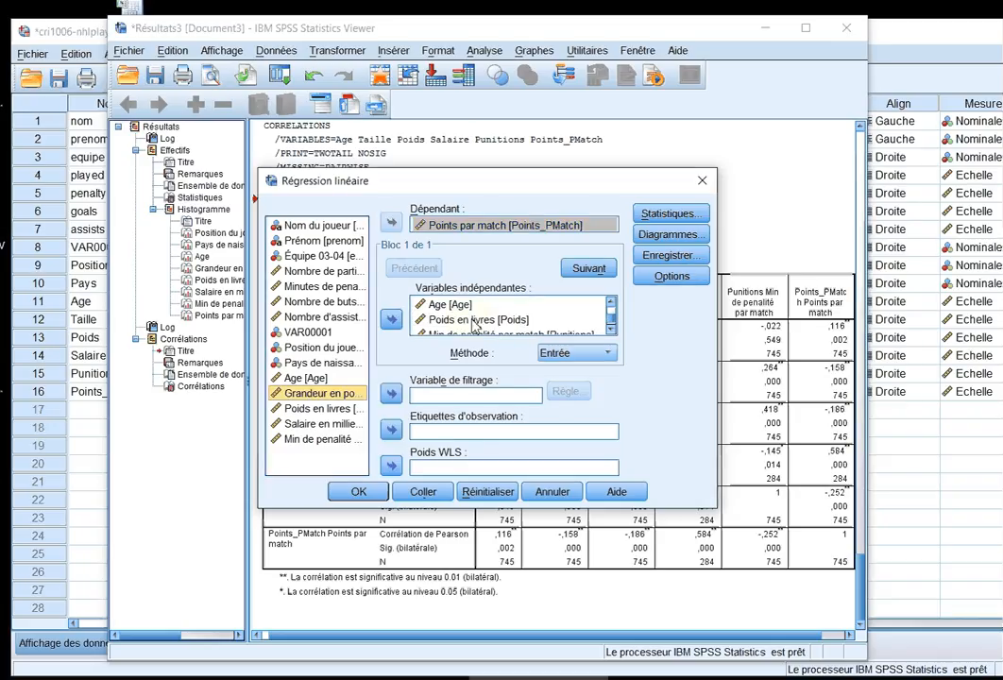
left_click(475, 327)
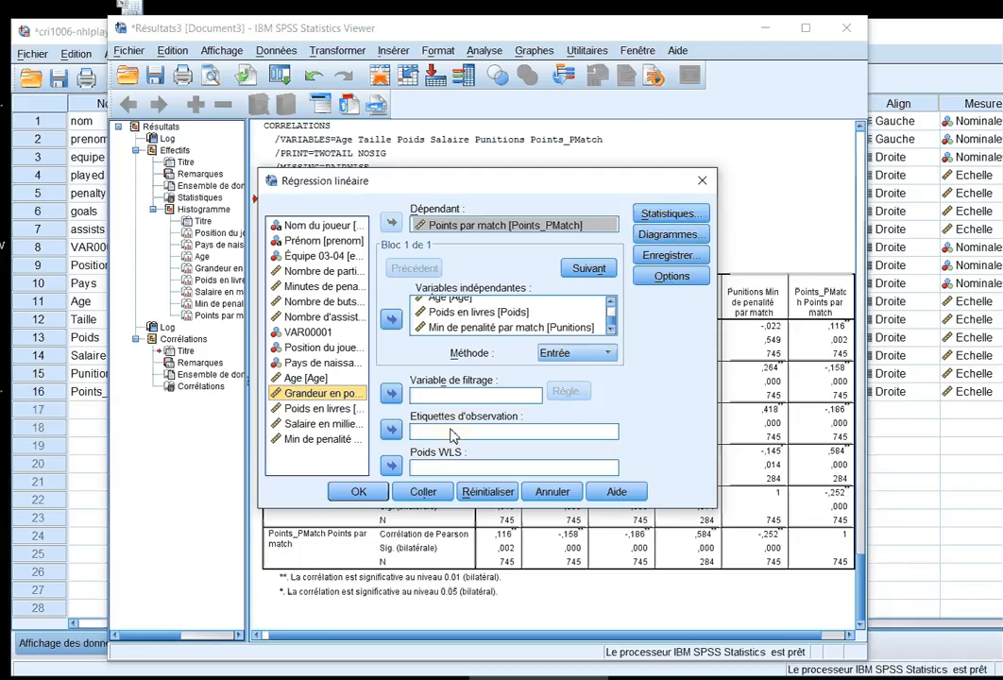
left_click(359, 492)
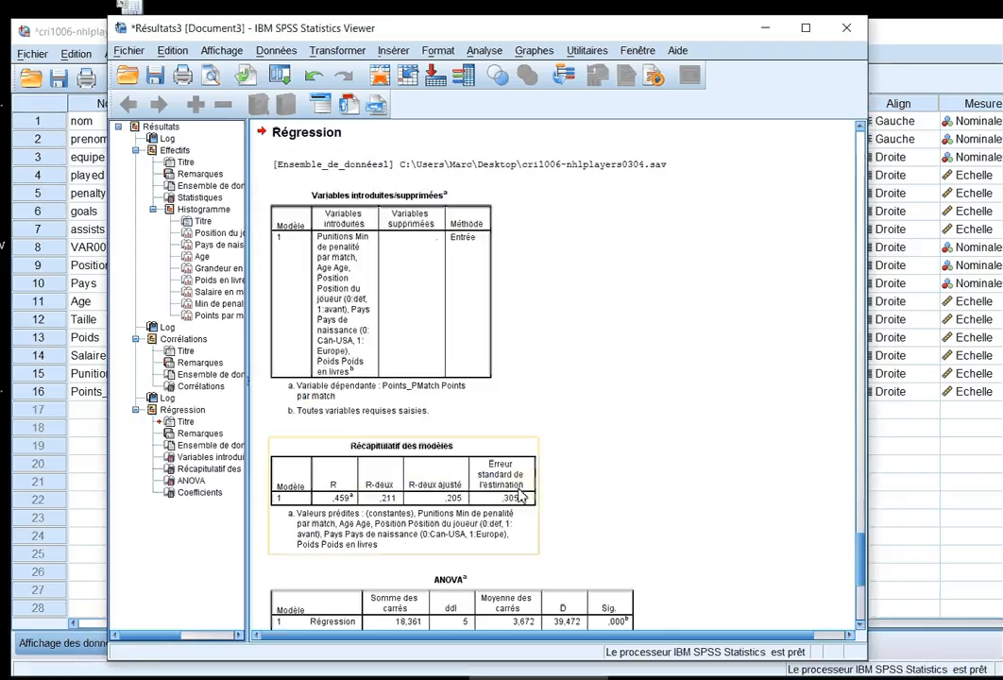
Examine the regression's model summary, ANOVA and coefficients tables, including R-squared, Beta and significance values
scroll(652, 473, "down", 1)
scroll(650, 474, "down", 1)
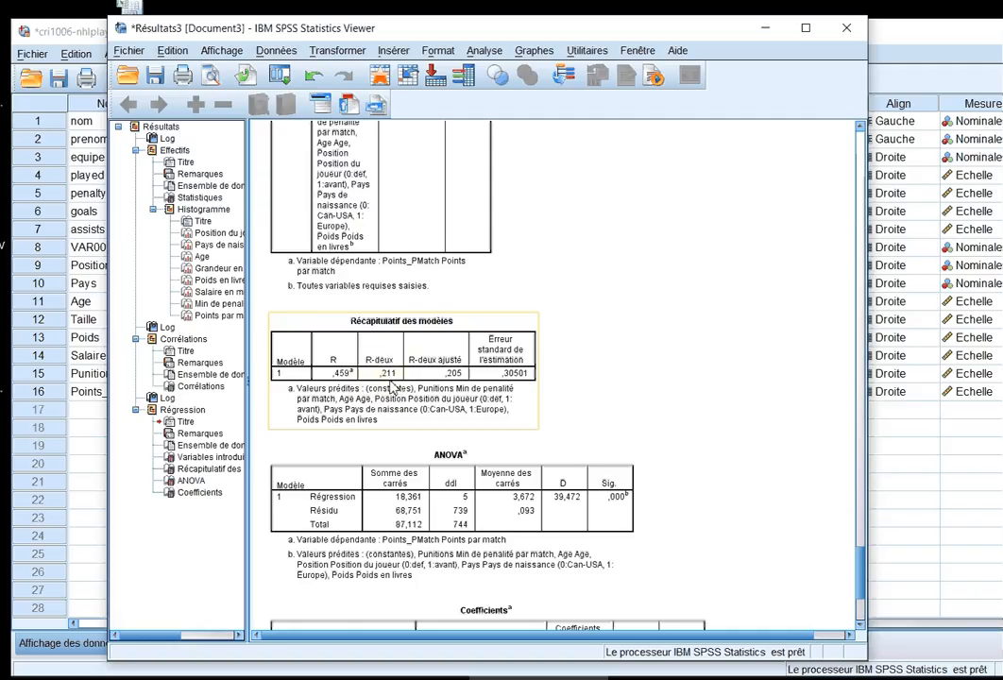
scroll(390, 385, "down", 3)
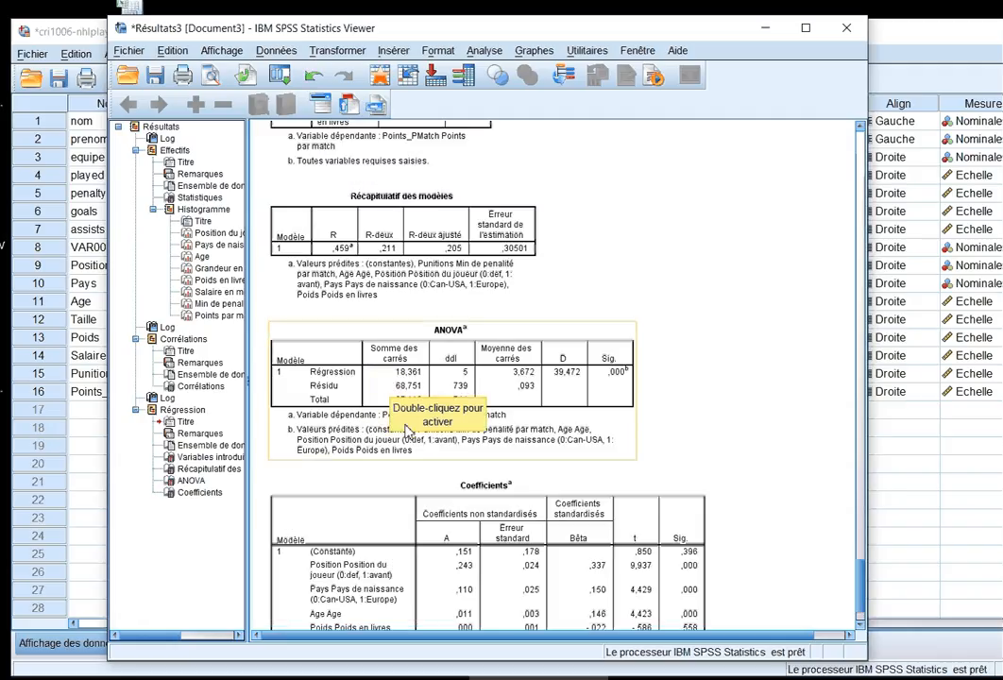
scroll(445, 416, "down", 2)
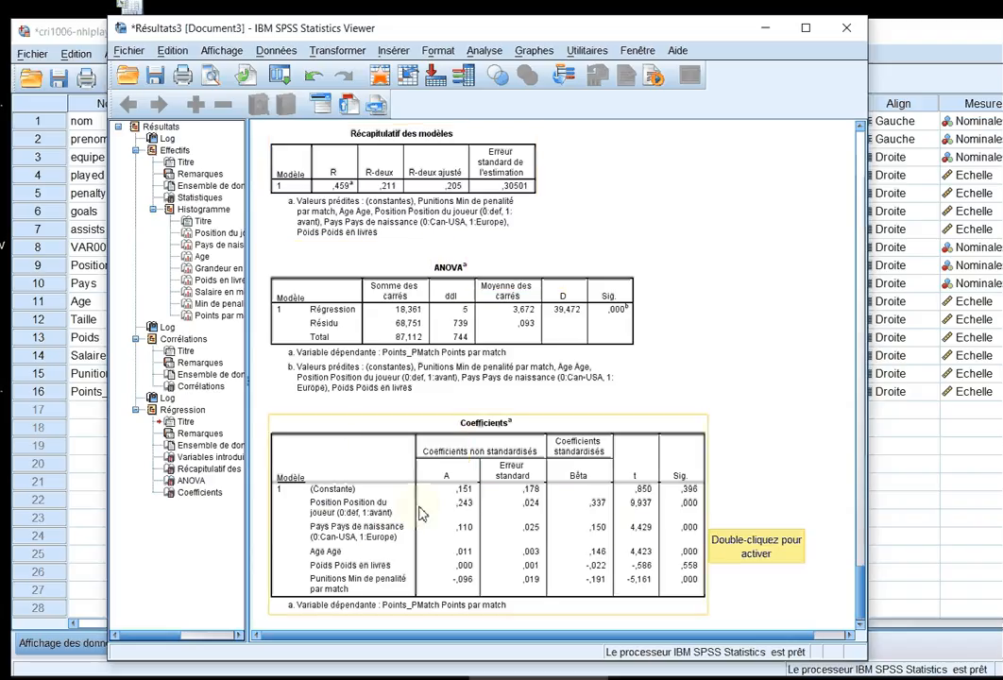
scroll(661, 498, "down", 1)
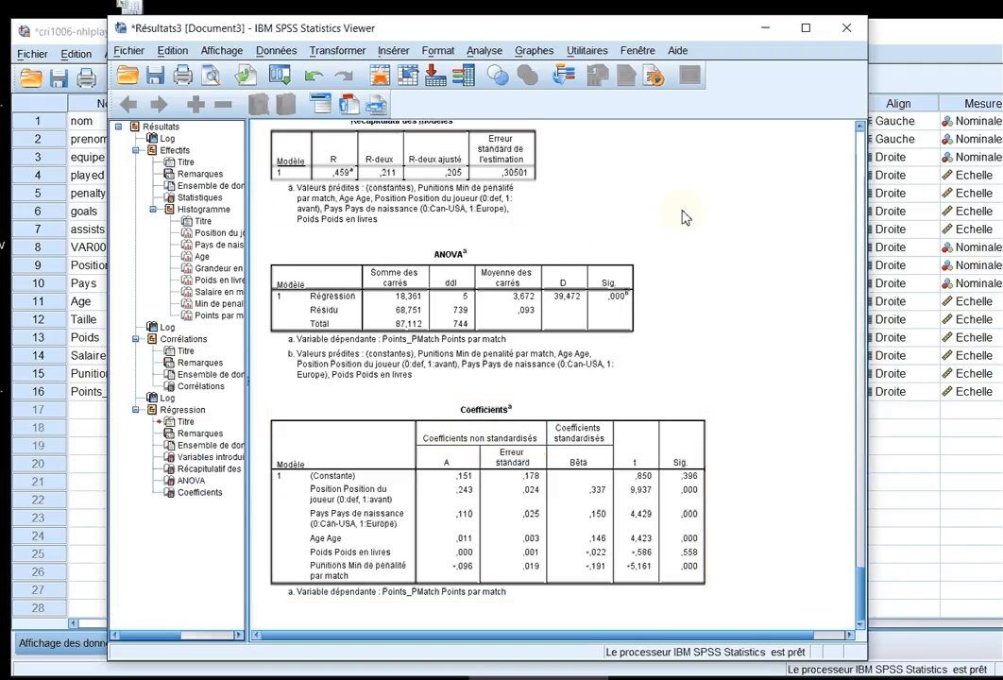
Rerun the linear regression on Points_PMatch with Salaire en milliers $ 03-04 added to the independent variables
left_click(483, 50)
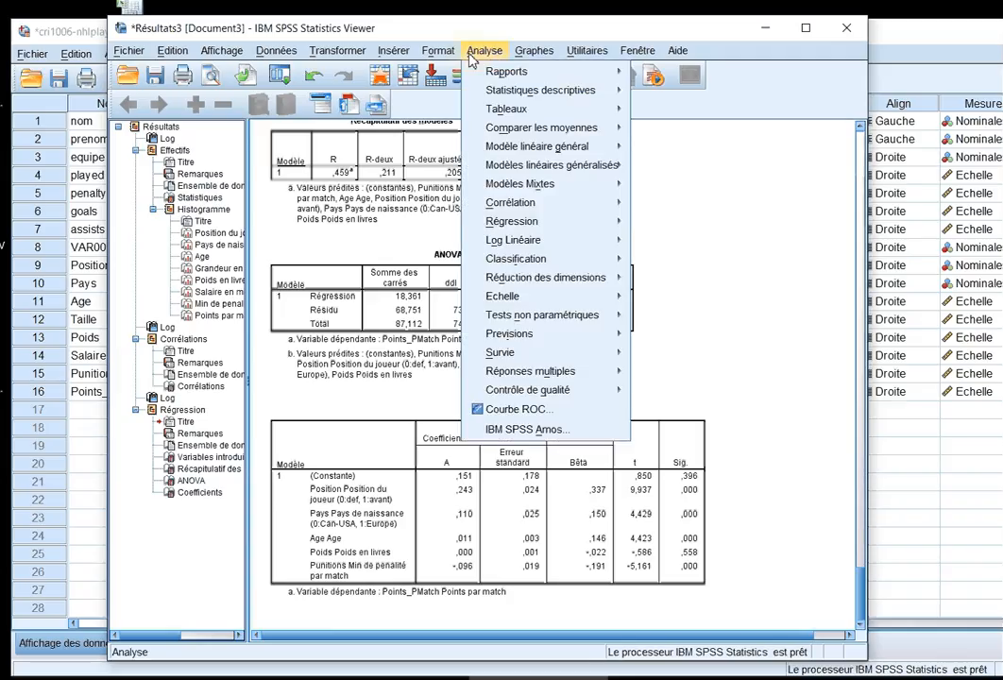
mouse_move(529, 222)
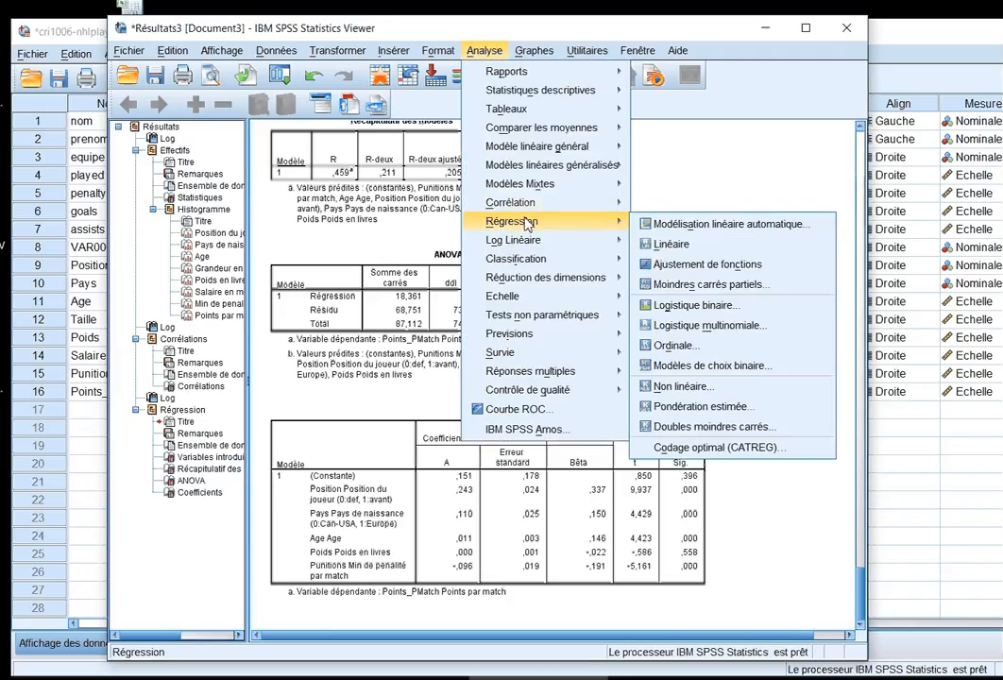
left_click(672, 245)
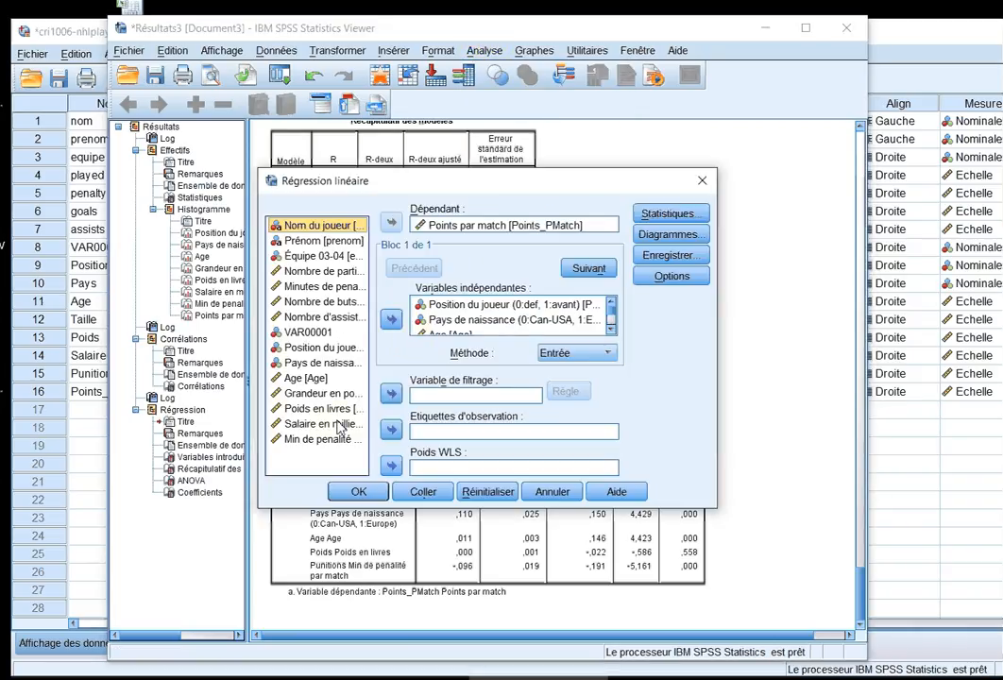
left_click(329, 425)
left_click(391, 320)
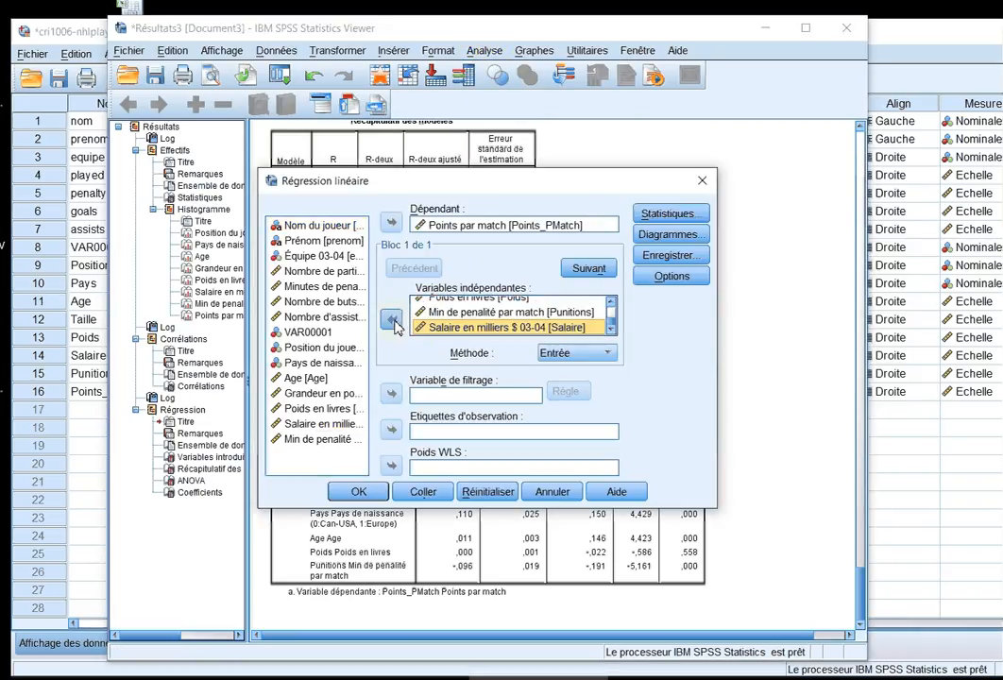
left_click(359, 492)
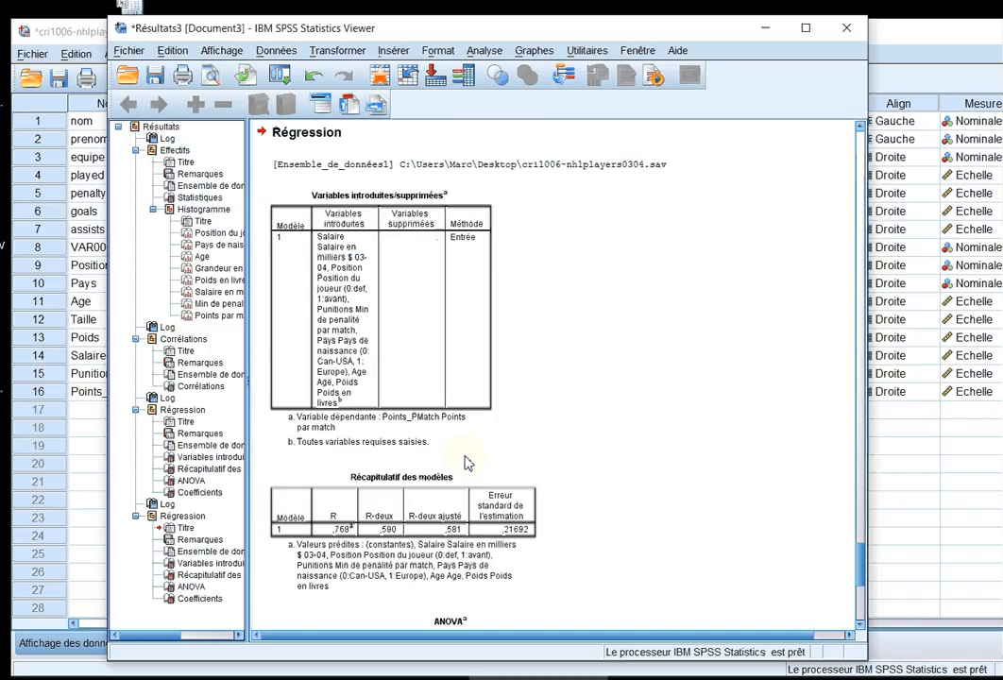
Examine the model summary, ANOVA and coefficients tables of the regression including salary, comparing them with the previous model
scroll(466, 462, "down", 1)
scroll(466, 461, "down", 1)
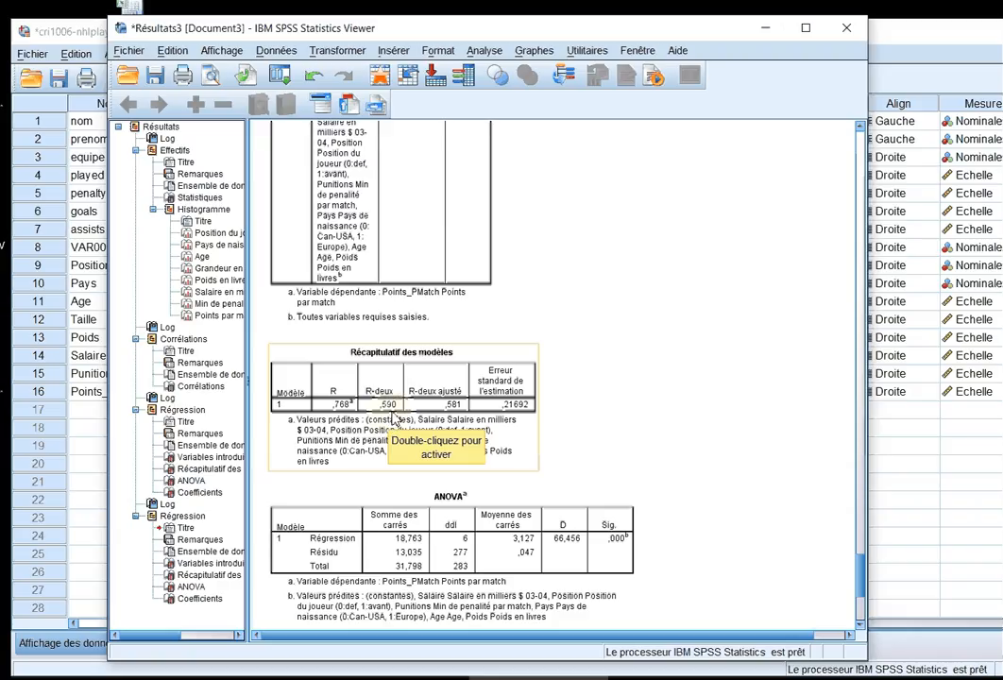
scroll(395, 422, "down", 1)
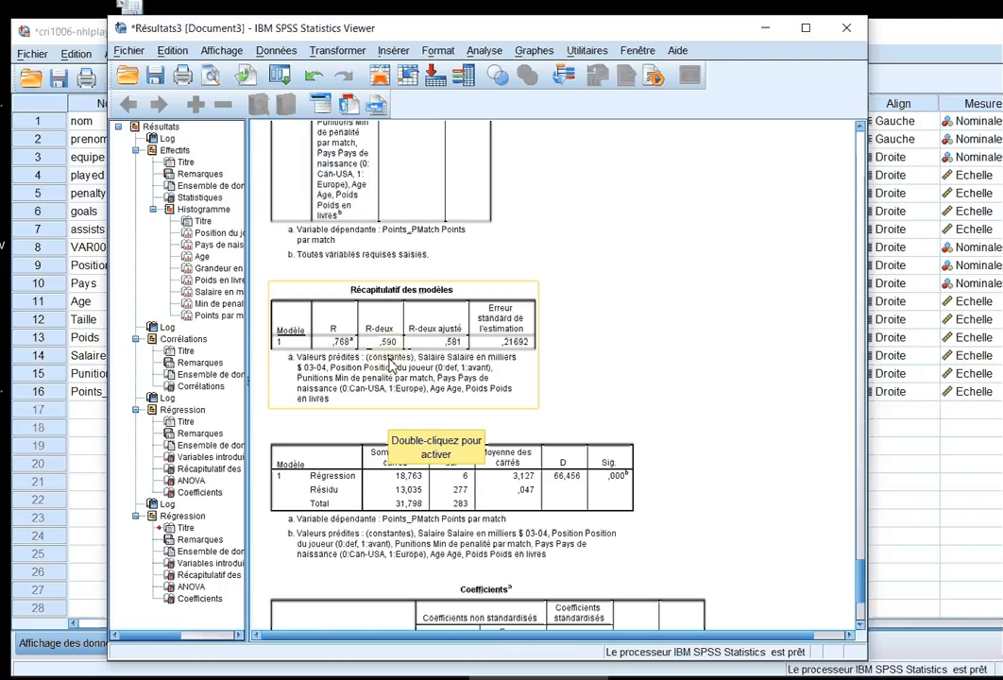
scroll(394, 365, "down", 10)
scroll(392, 365, "up", 2)
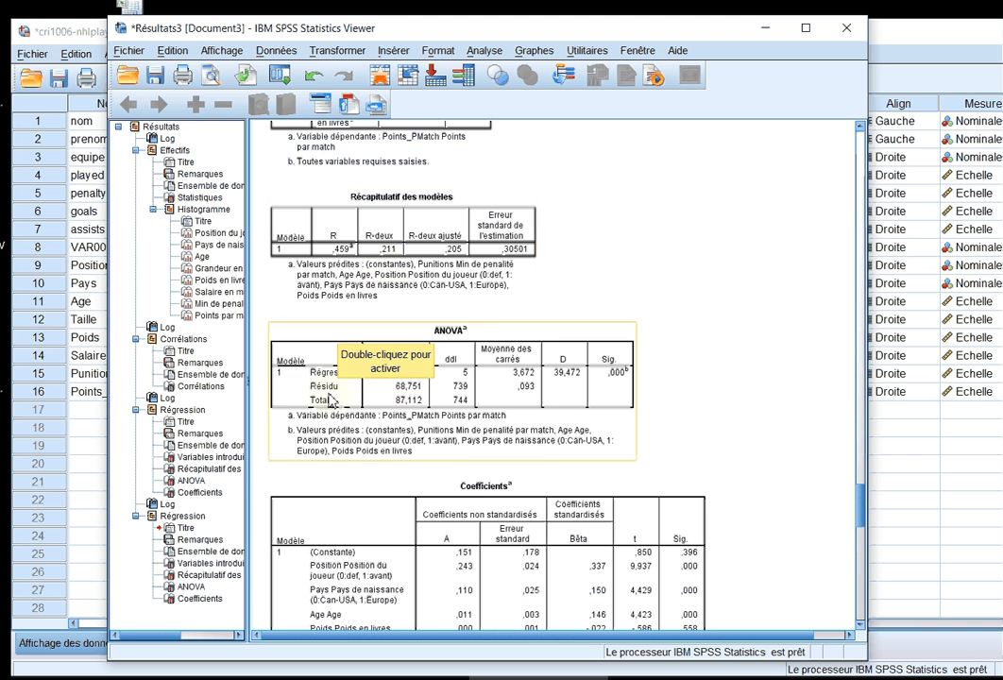
scroll(392, 448, "down", 9)
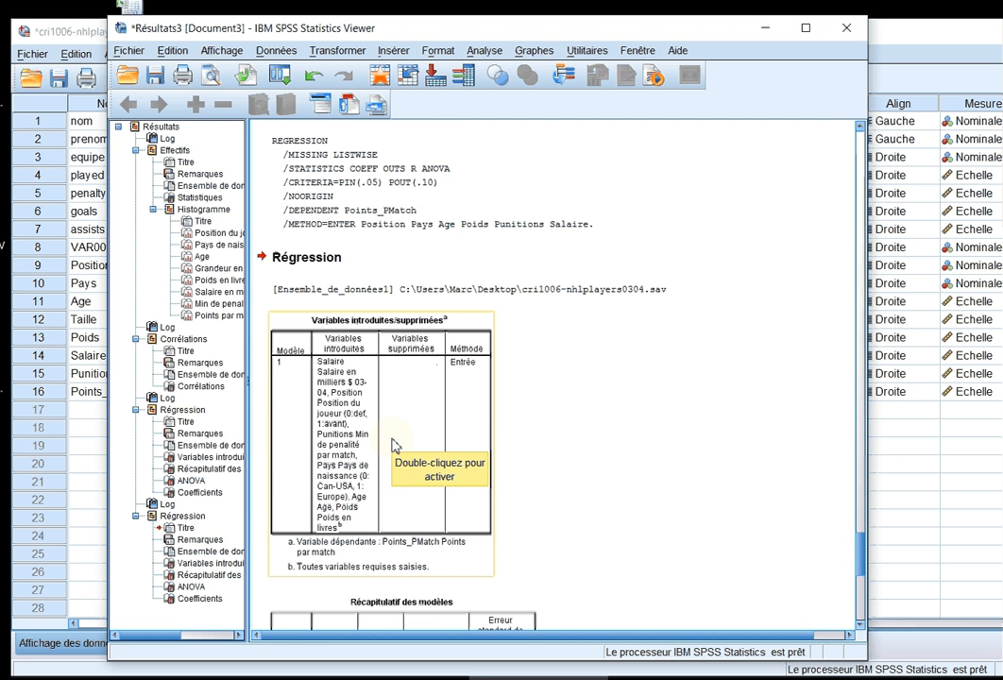
scroll(395, 446, "down", 5)
scroll(627, 559, "up", 1)
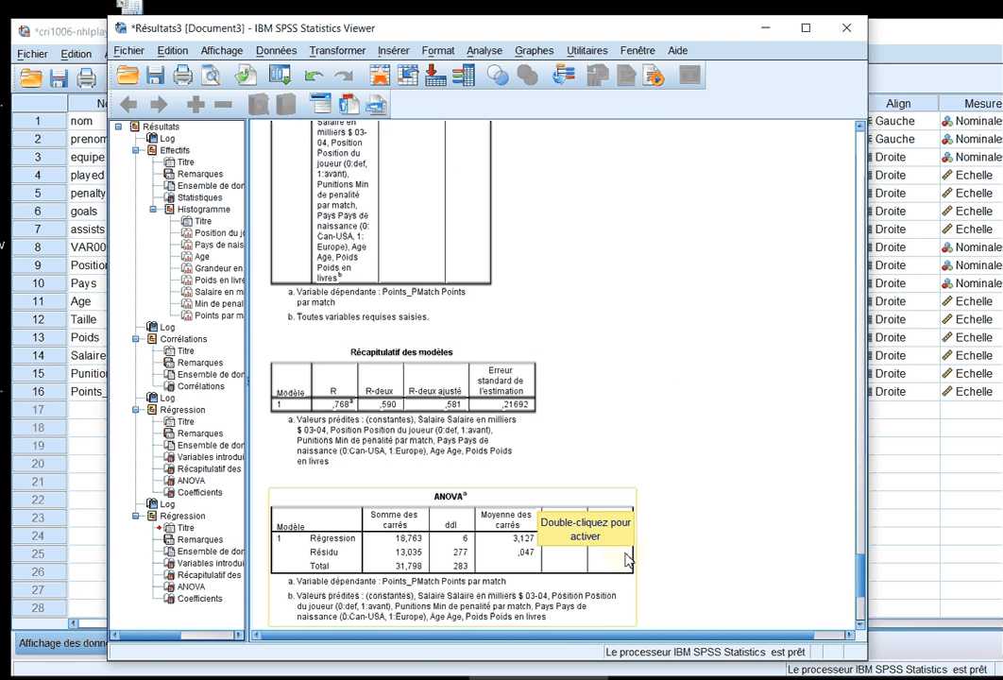
scroll(627, 559, "down", 3)
scroll(727, 466, "down", 2)
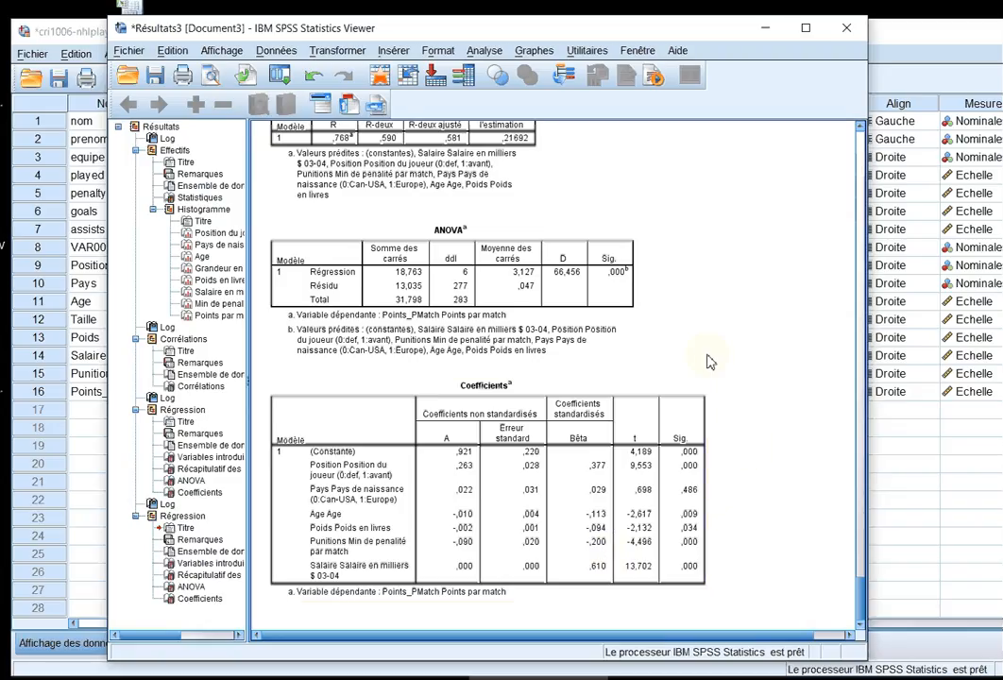
left_click(401, 498)
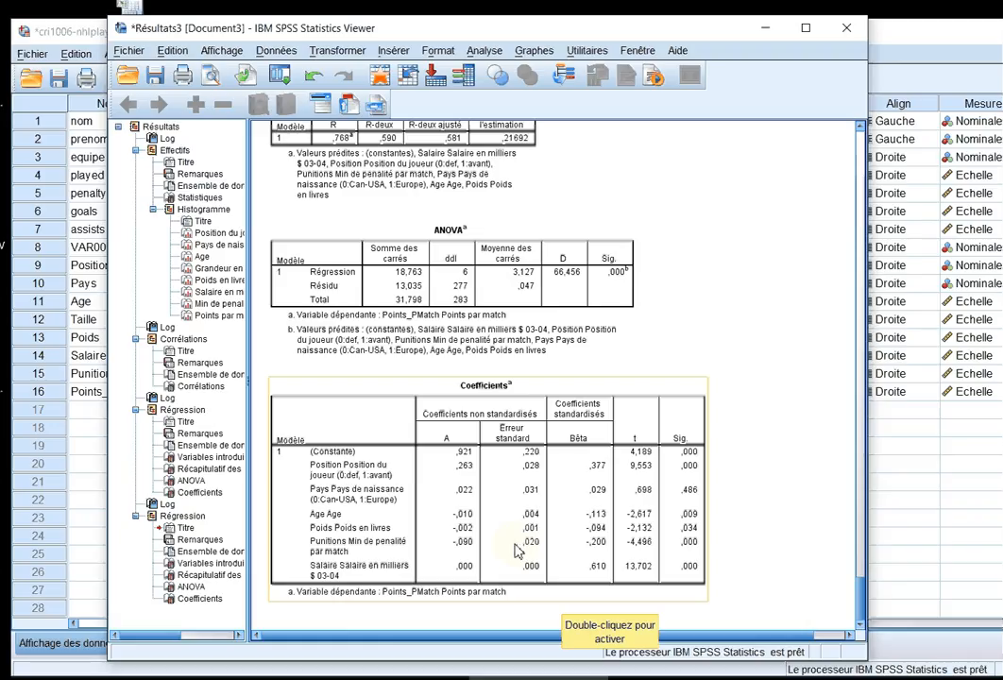
Split the file to separate results by groups, using Position du joueur as the grouping criterion and sorting the file by it
left_click(223, 51)
mouse_move(271, 57)
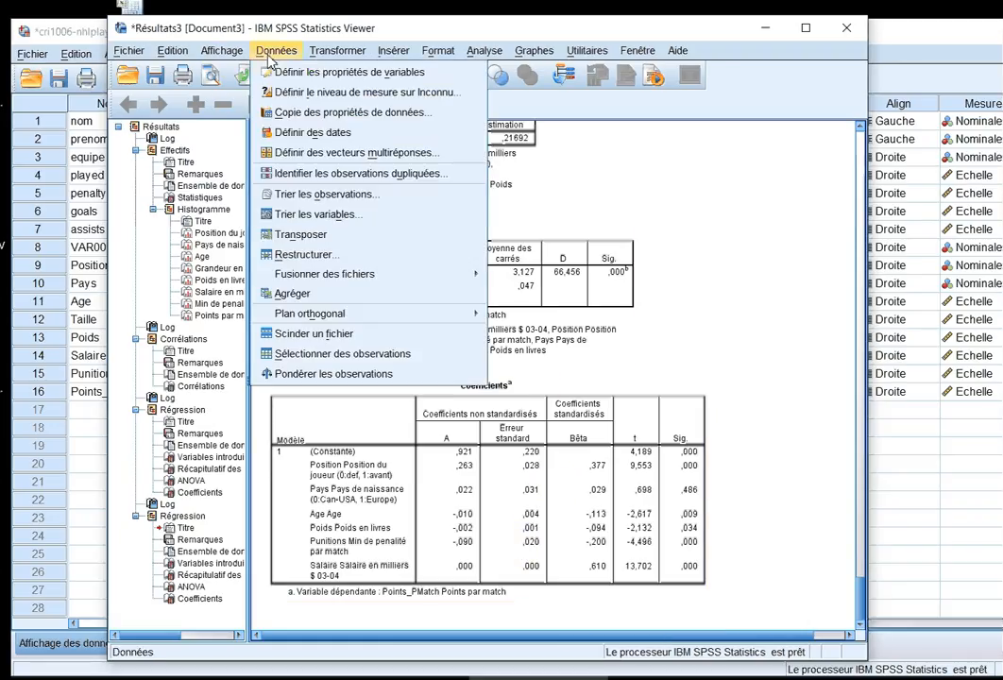
left_click(381, 338)
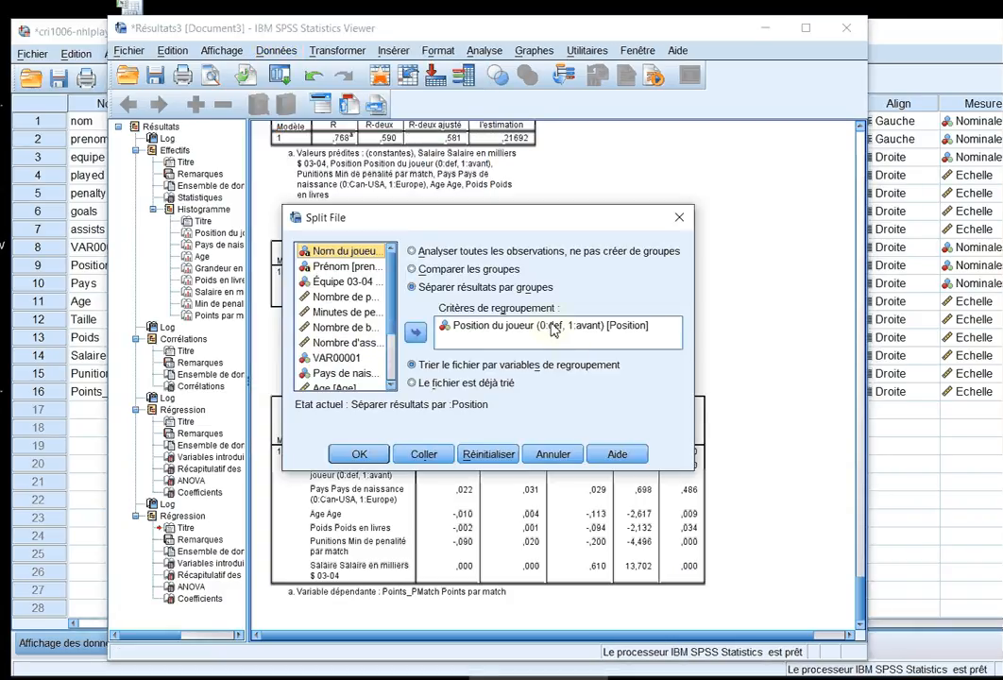
left_click(554, 326)
left_click(418, 335)
left_click(413, 251)
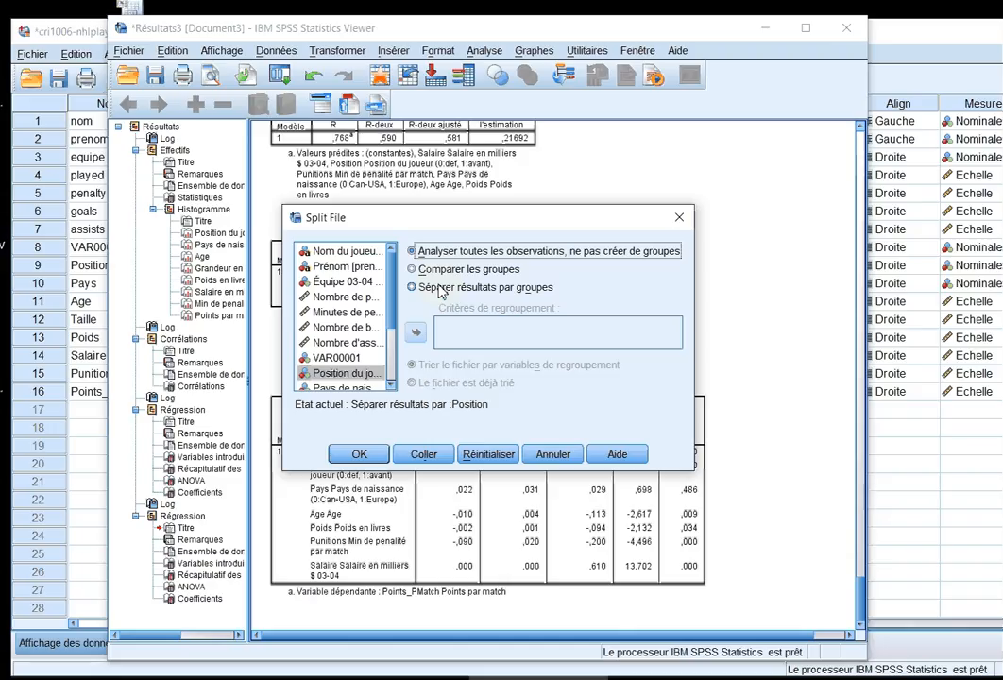
left_click(413, 287)
left_click(345, 373)
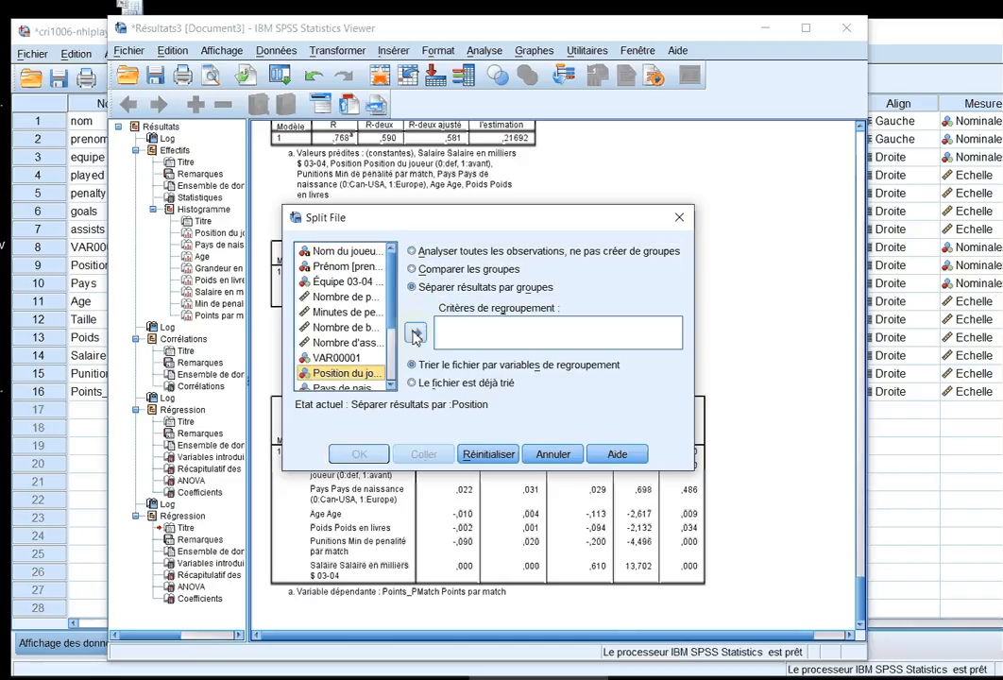
left_click(416, 334)
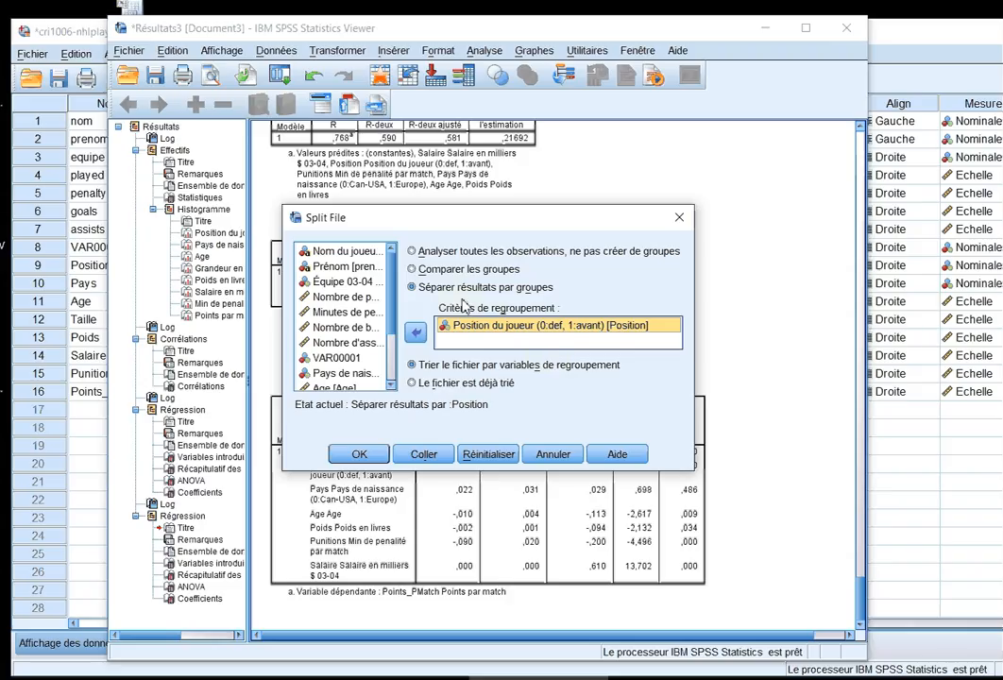
left_click(359, 446)
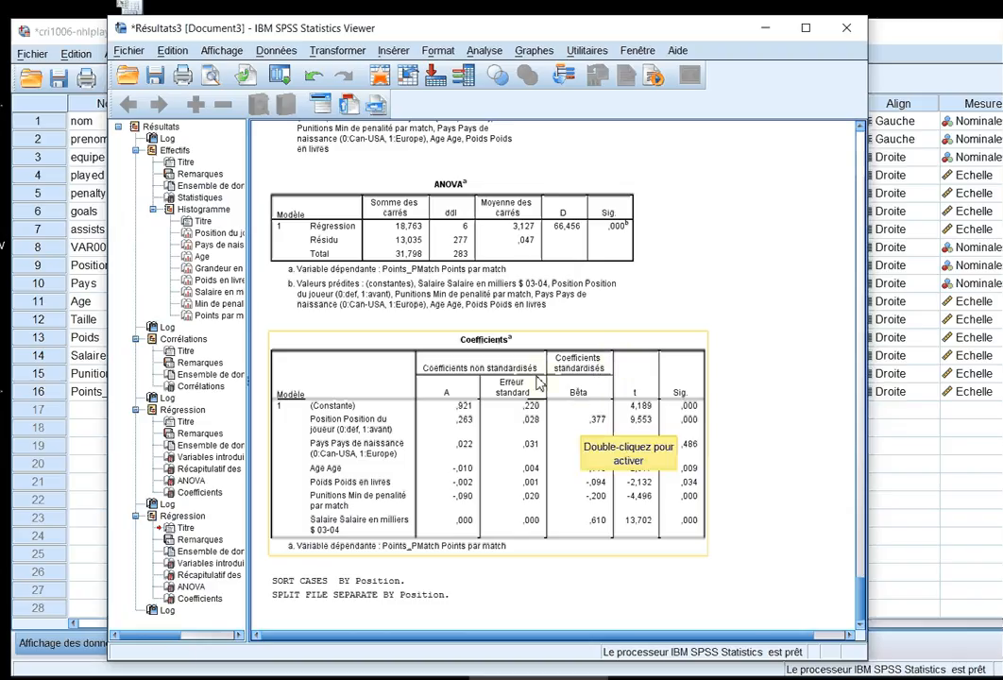
Remove Position du joueur from the independent variables and rerun the linear regression on Points par match
left_click(486, 51)
mouse_move(576, 217)
left_click(680, 251)
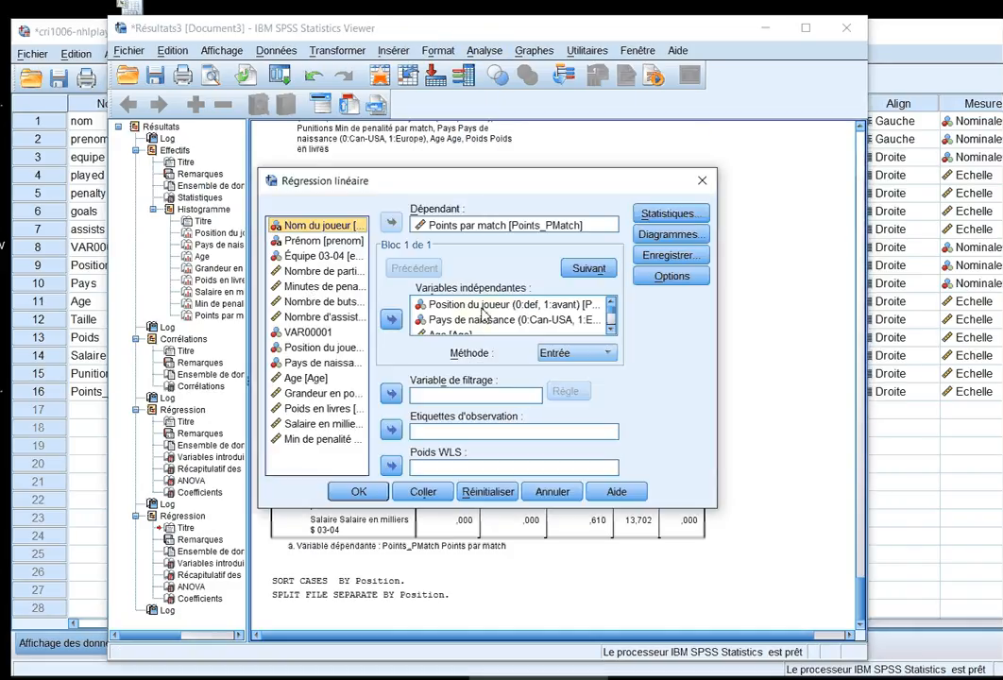
left_click(501, 306)
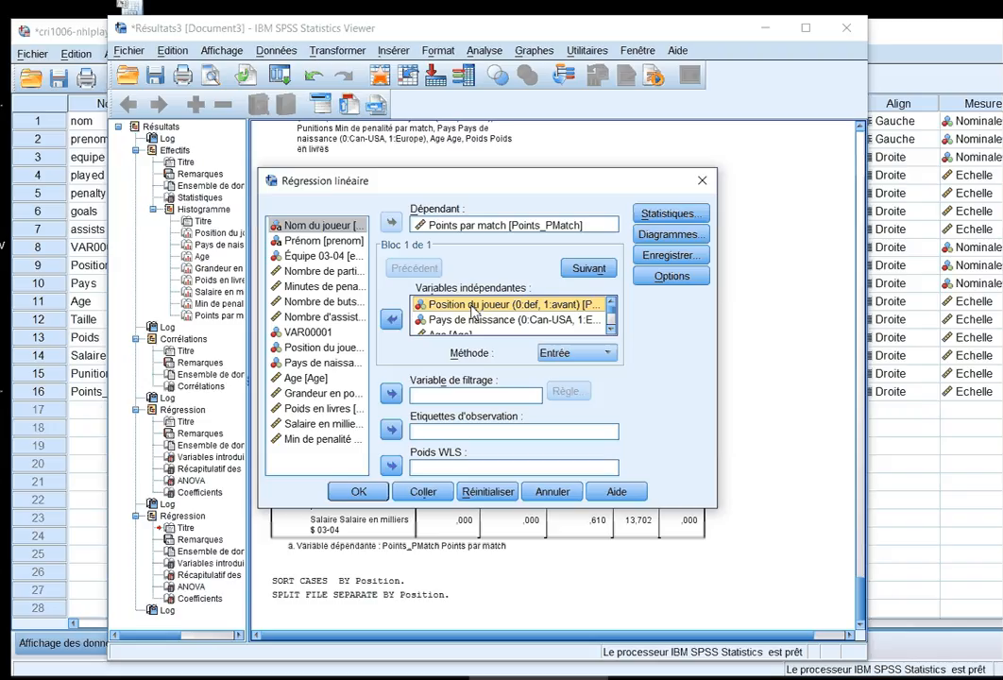
left_click(393, 321)
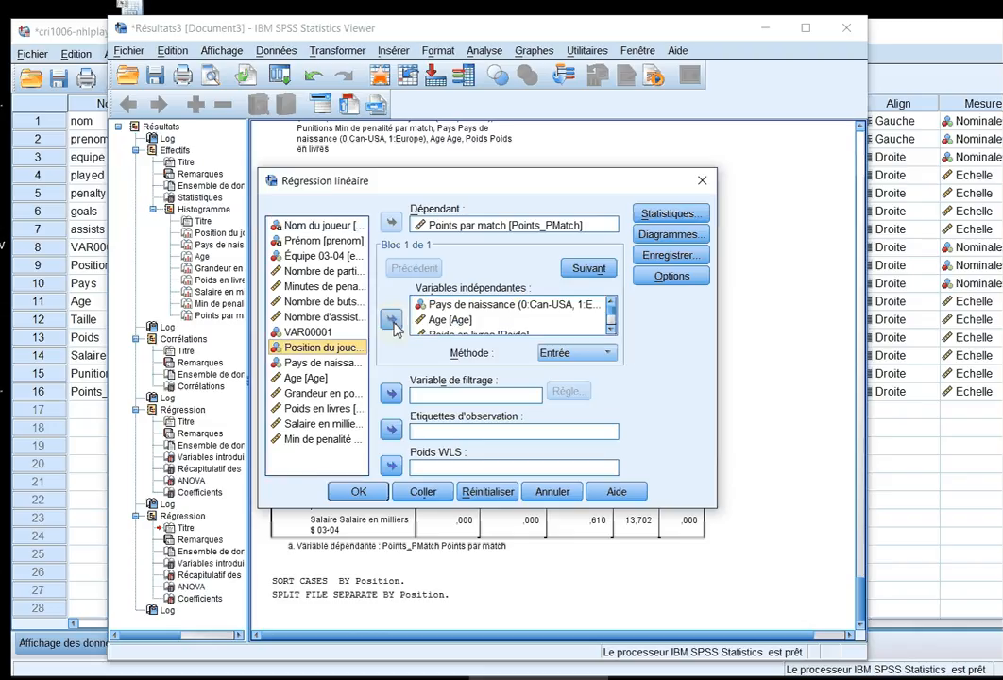
left_click(368, 495)
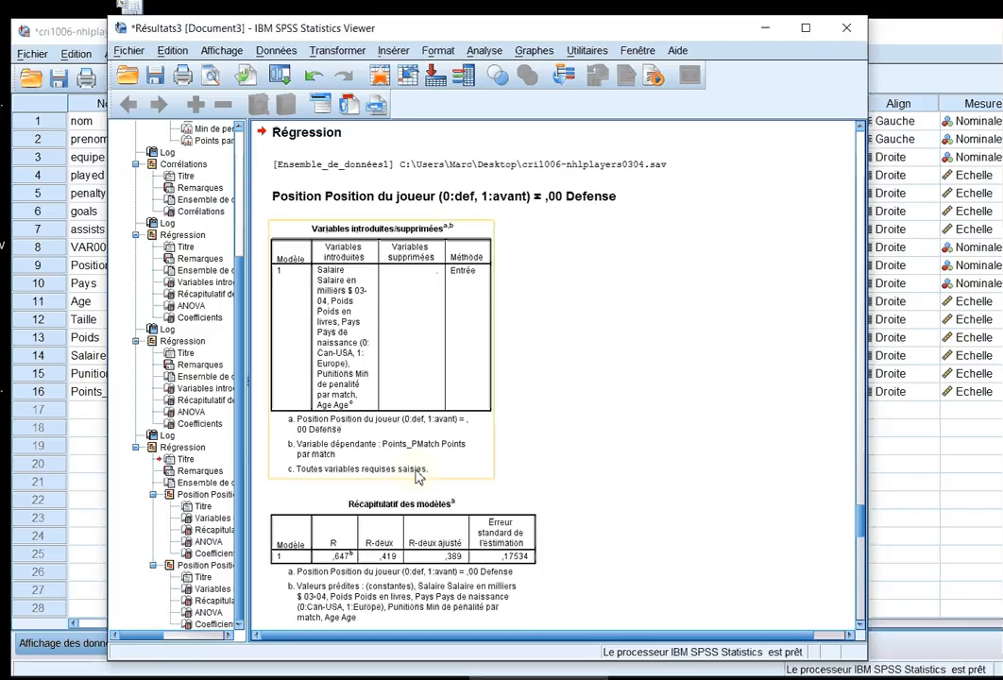
Examine the model summary, ANOVA and coefficients tables for the Defense group and the Offence group, comparing R-squared, Beta and significance
scroll(415, 473, "down", 3)
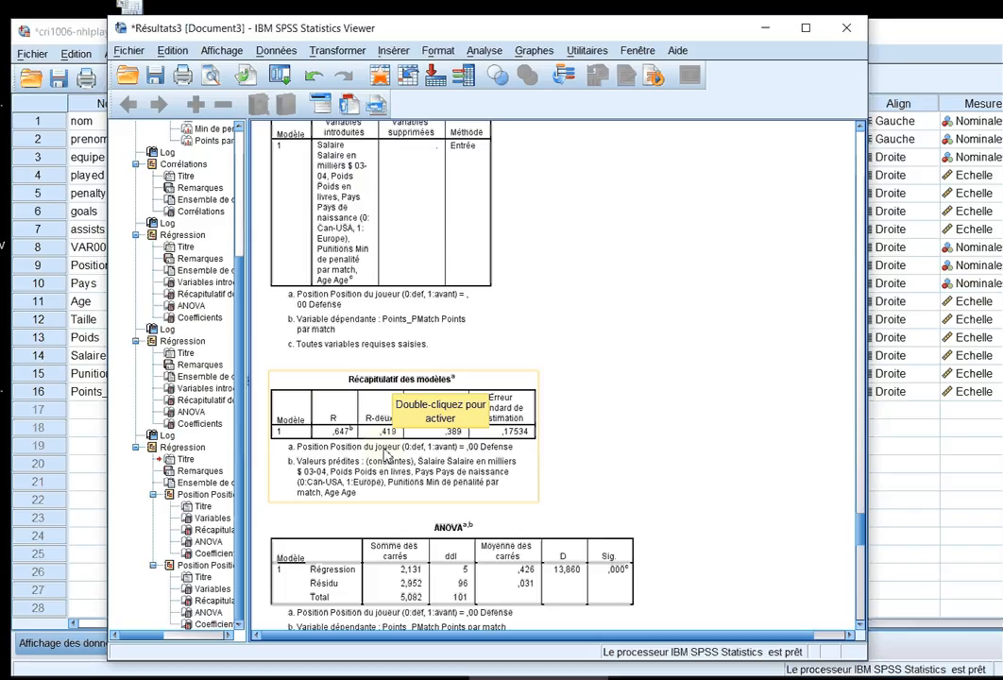
scroll(384, 454, "down", 4)
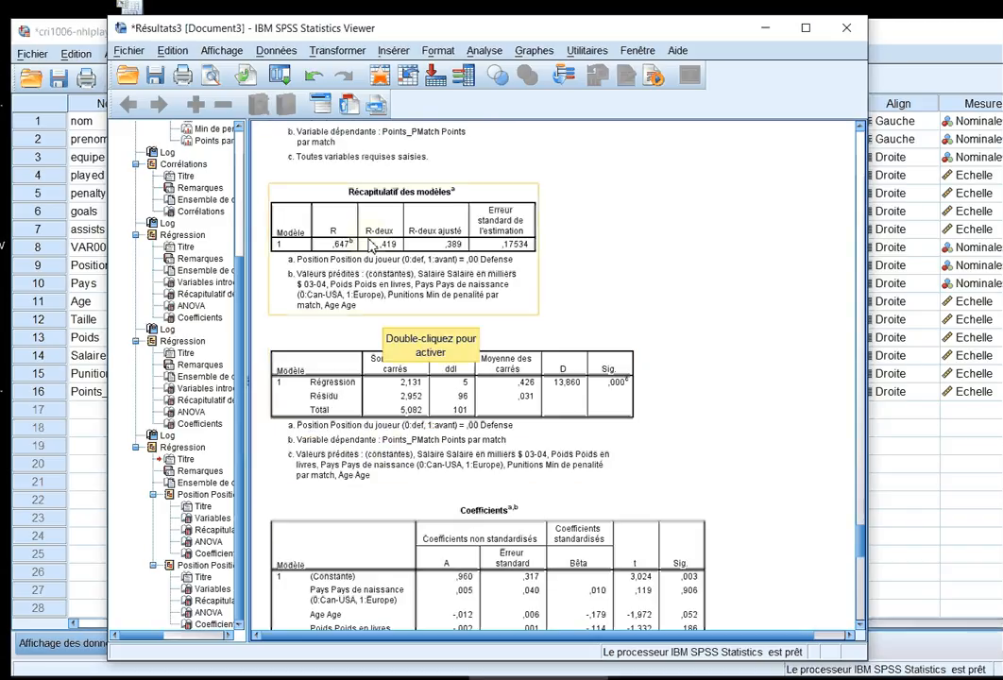
scroll(453, 378, "down", 4)
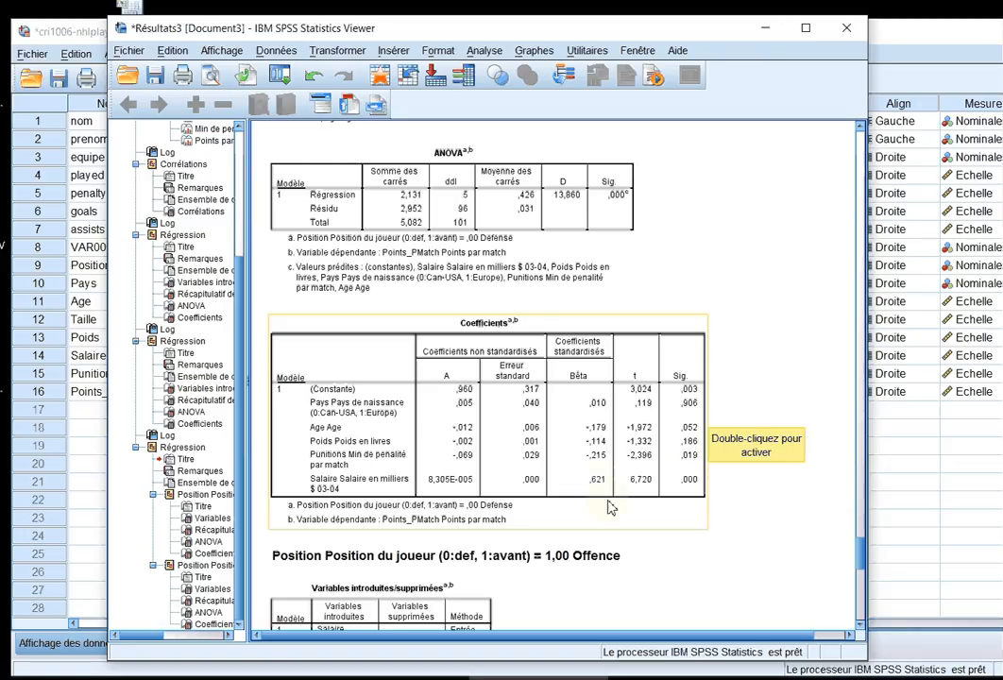
scroll(609, 508, "down", 8)
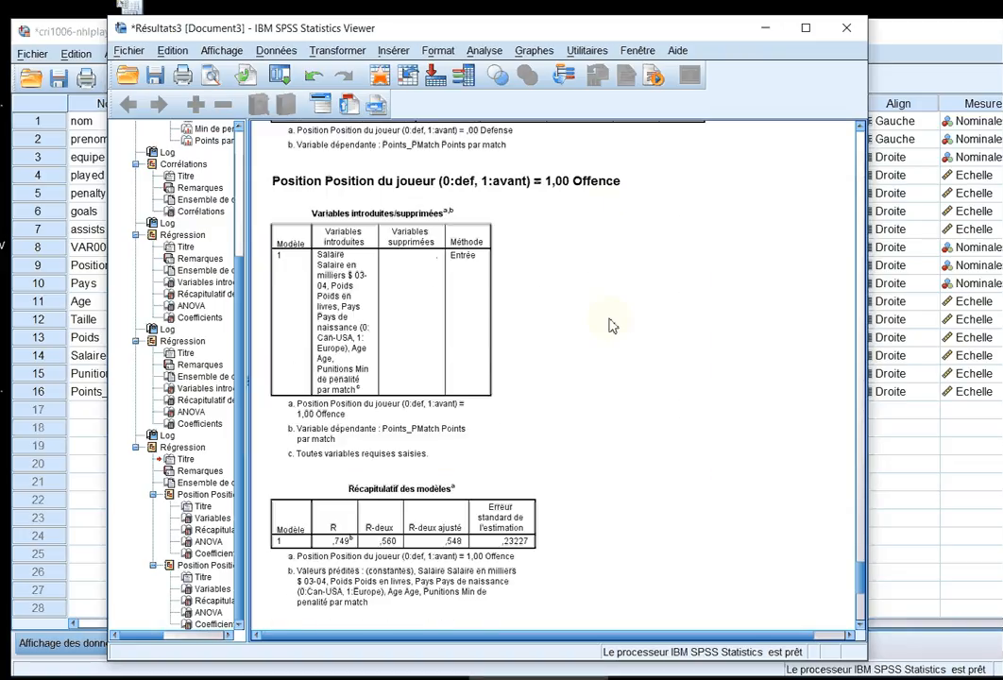
scroll(586, 538, "down", 4)
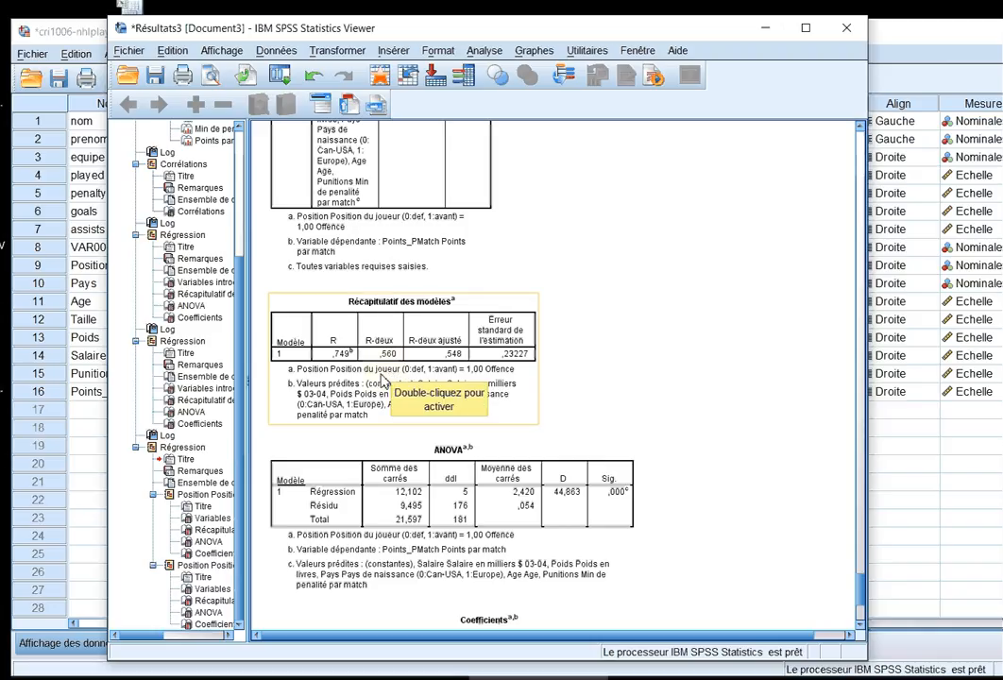
scroll(384, 378, "down", 5)
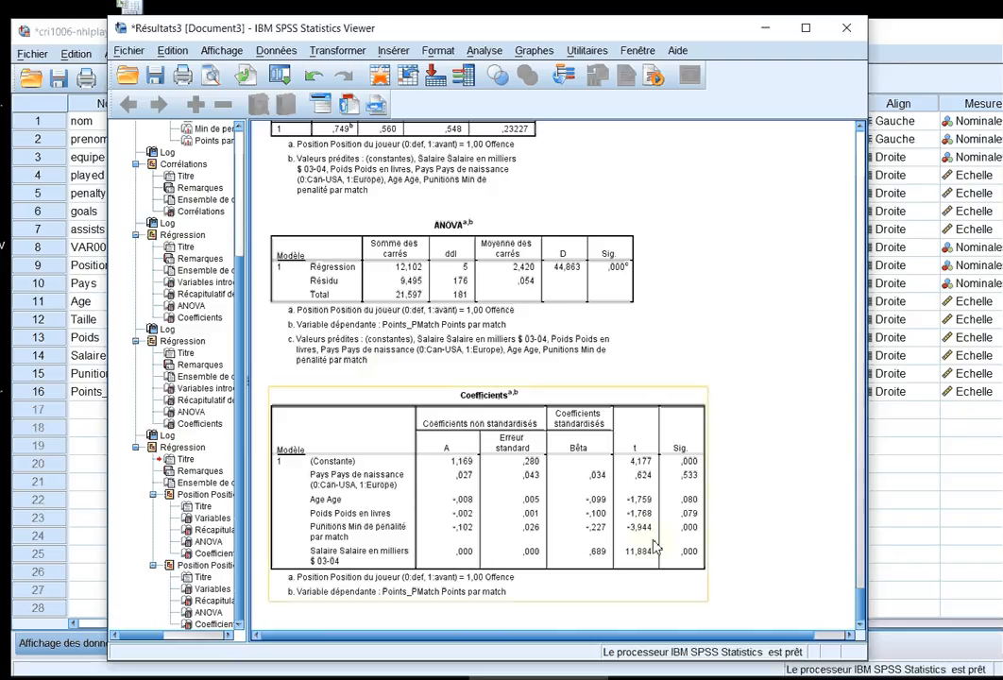